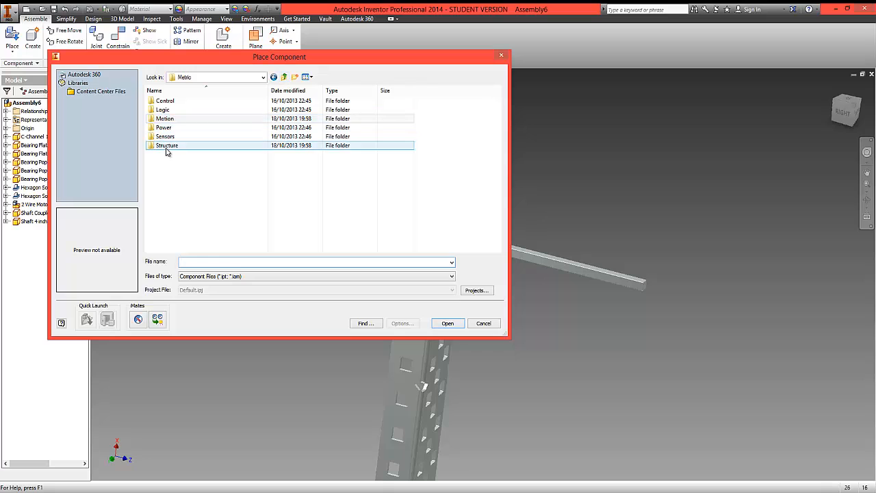
# Place two Spacer 4.6 mm components from the Structure folder in the open space below the shaft.
pyautogui.doubleClick(167, 146)
pyautogui.moveTo(497, 133); pyautogui.dragTo(504, 252)
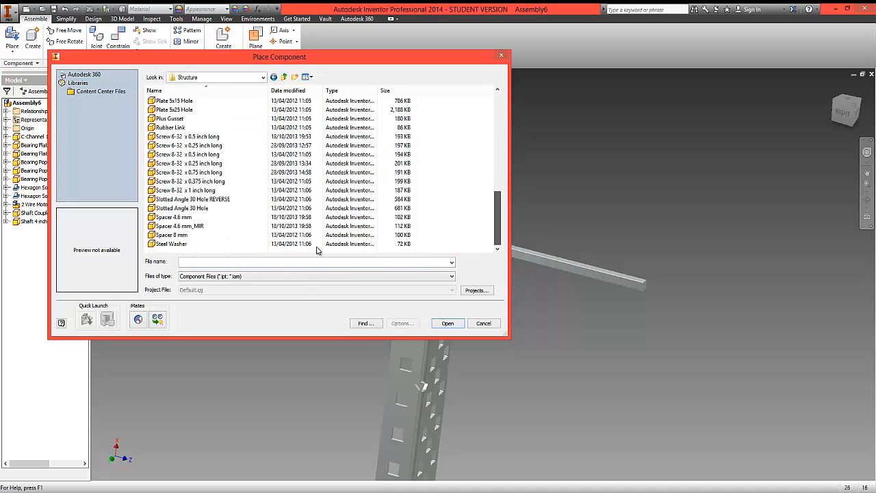
pyautogui.click(177, 217)
pyautogui.click(448, 324)
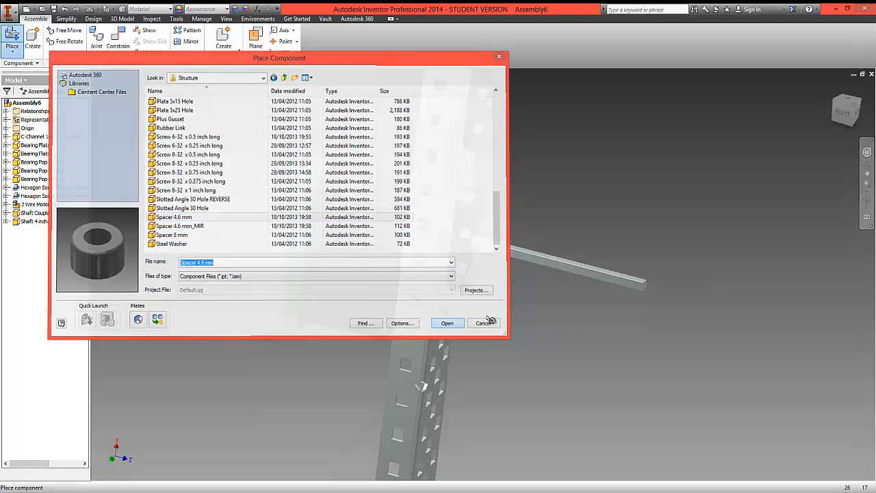
pyautogui.click(498, 329)
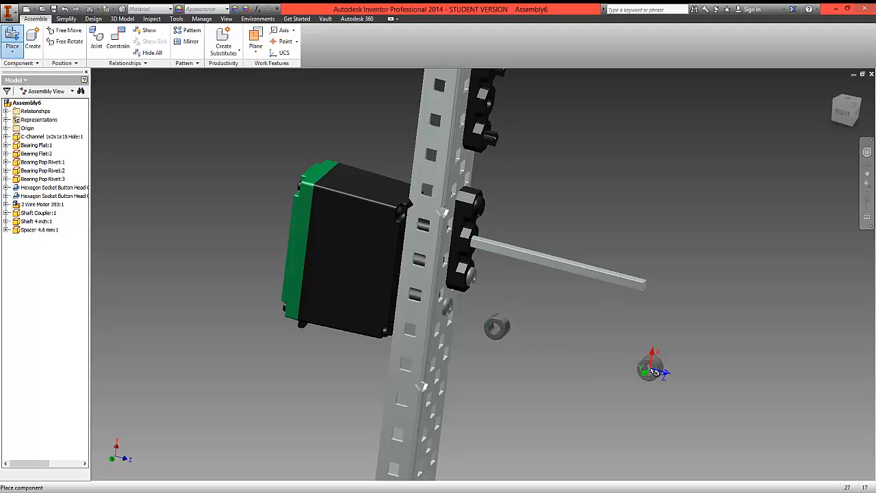
pyautogui.click(652, 369)
pyautogui.rightClick(557, 353)
pyautogui.click(582, 350)
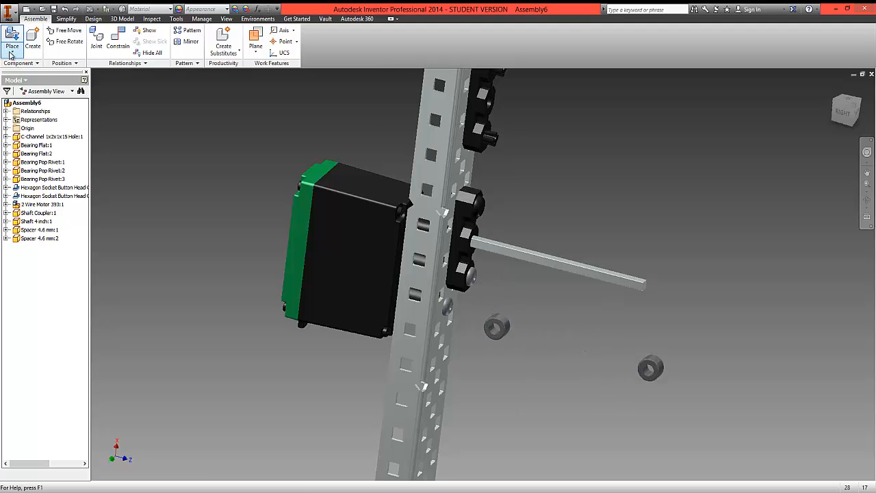
# Place two Shaft Collar components from the Motion folder between the two loose spacers.
pyautogui.click(10, 55)
pyautogui.click(24, 69)
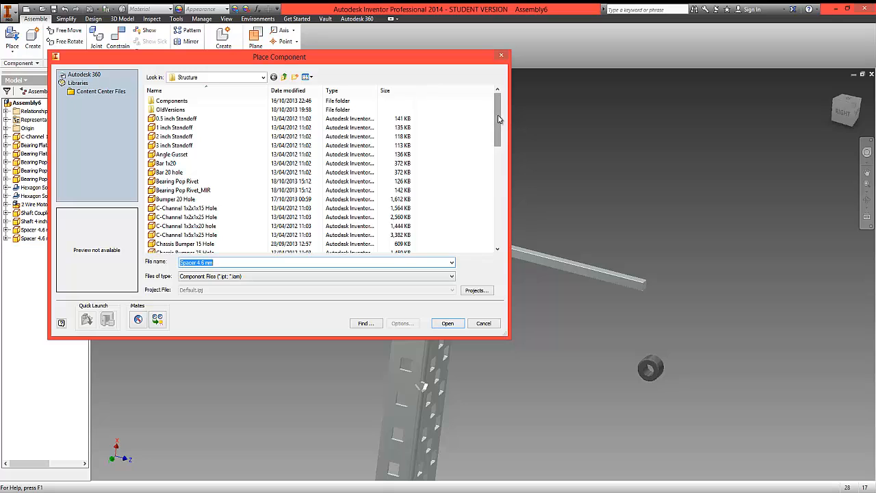
pyautogui.moveTo(499, 118); pyautogui.dragTo(498, 231)
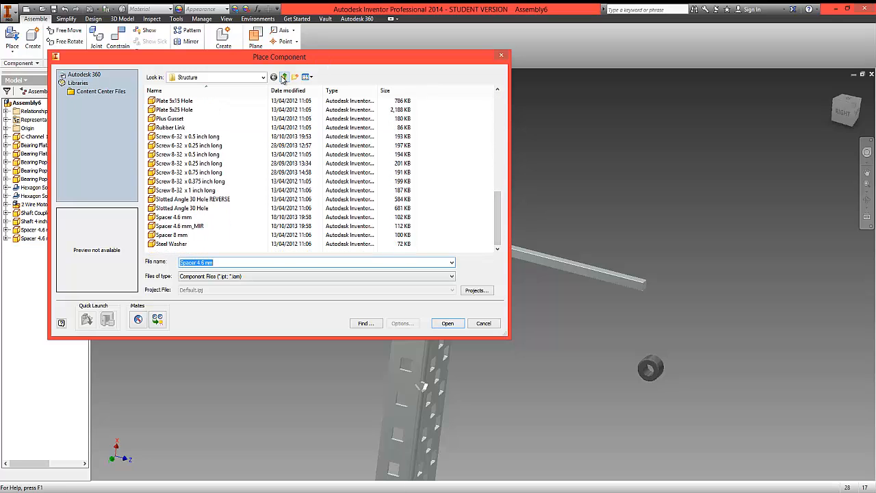
pyautogui.click(284, 79)
pyautogui.doubleClick(162, 119)
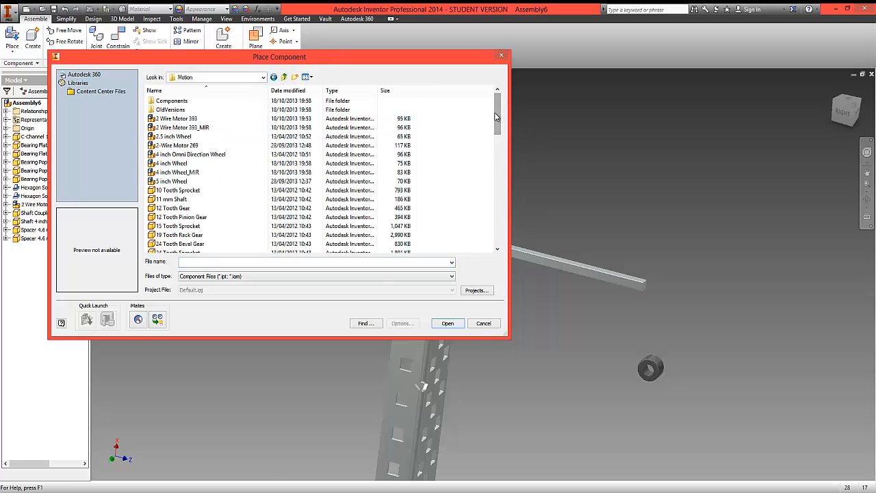
pyautogui.moveTo(496, 118); pyautogui.dragTo(499, 226)
pyautogui.click(205, 154)
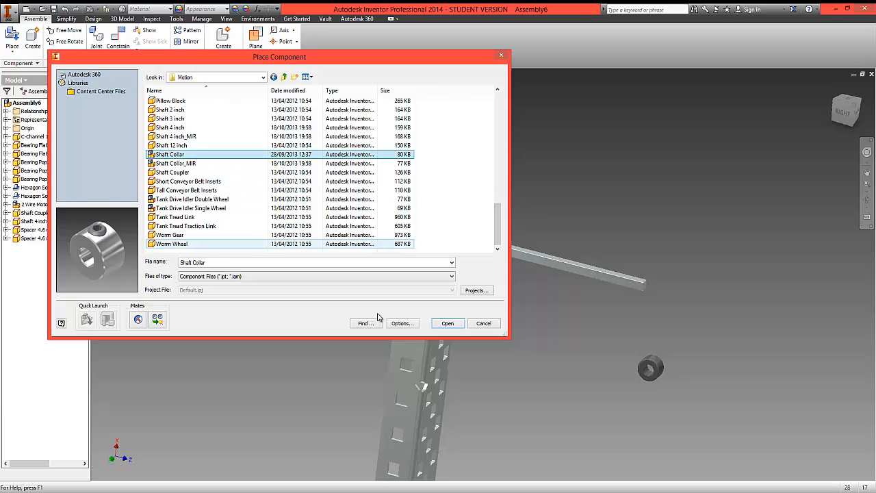
pyautogui.click(449, 323)
pyautogui.click(533, 332)
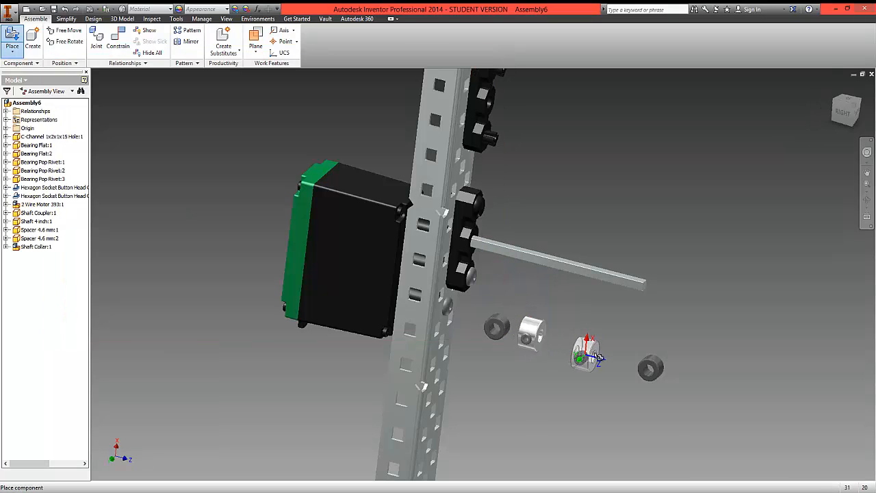
pyautogui.click(616, 358)
pyautogui.rightClick(553, 306)
pyautogui.click(576, 311)
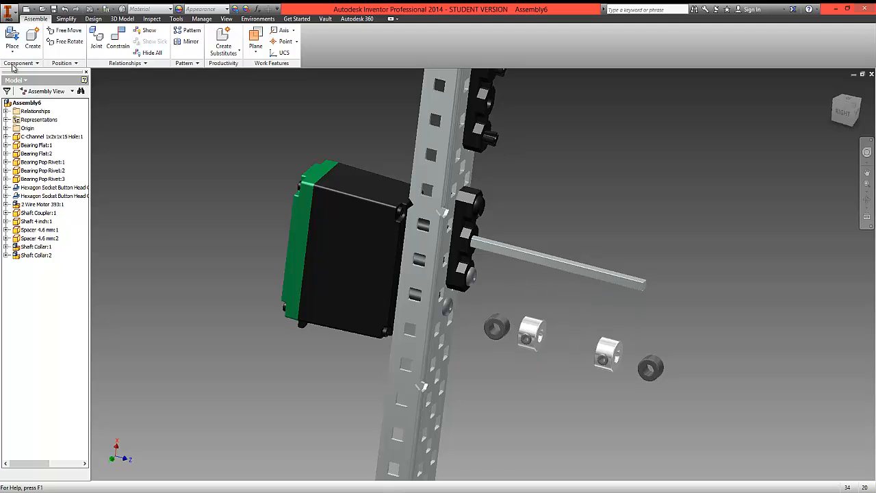
# Place two 12 Tooth Gear components from the Motion folder below the loose shaft collars.
pyautogui.click(12, 52)
pyautogui.click(20, 68)
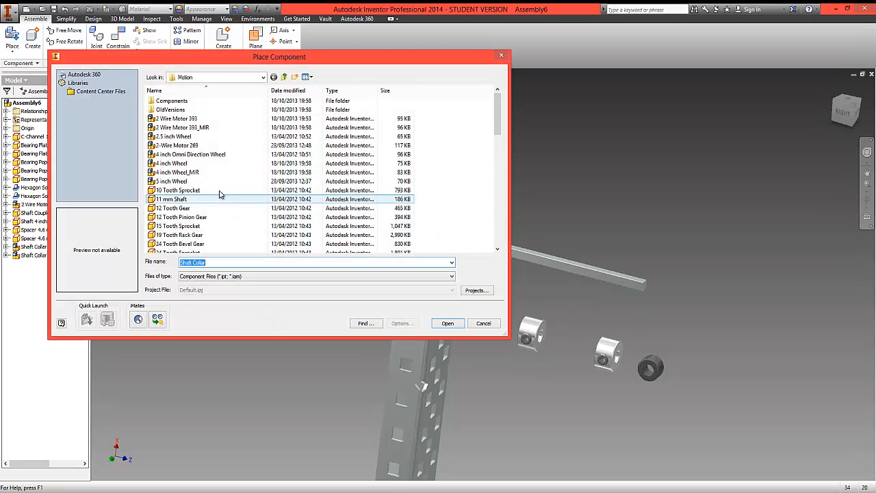
pyautogui.click(178, 191)
pyautogui.click(185, 200)
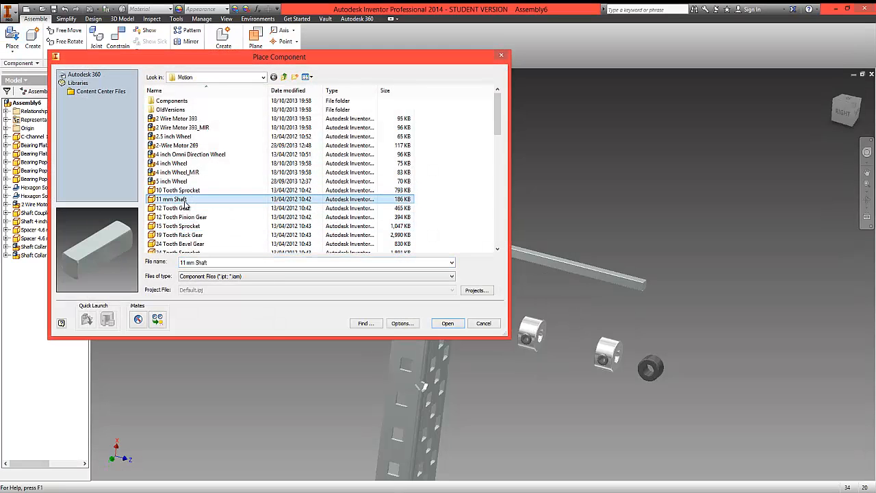
pyautogui.click(182, 209)
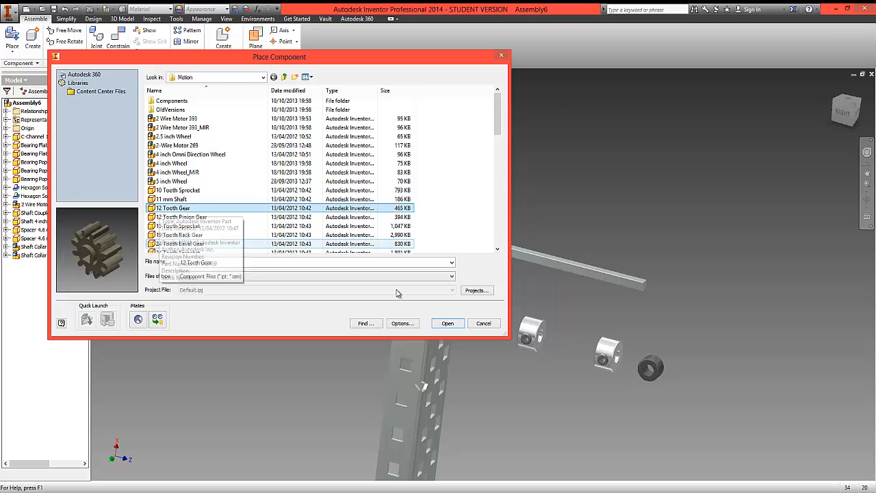
pyautogui.click(447, 323)
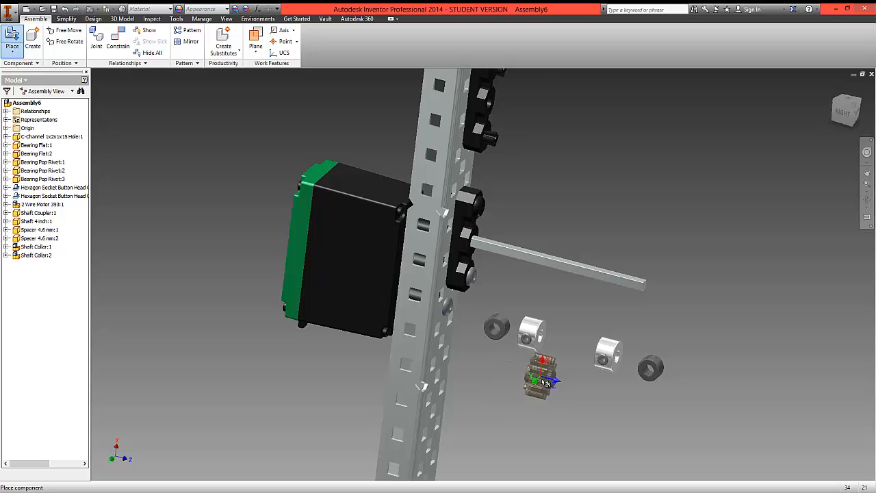
pyautogui.click(544, 376)
pyautogui.click(588, 399)
pyautogui.rightClick(496, 401)
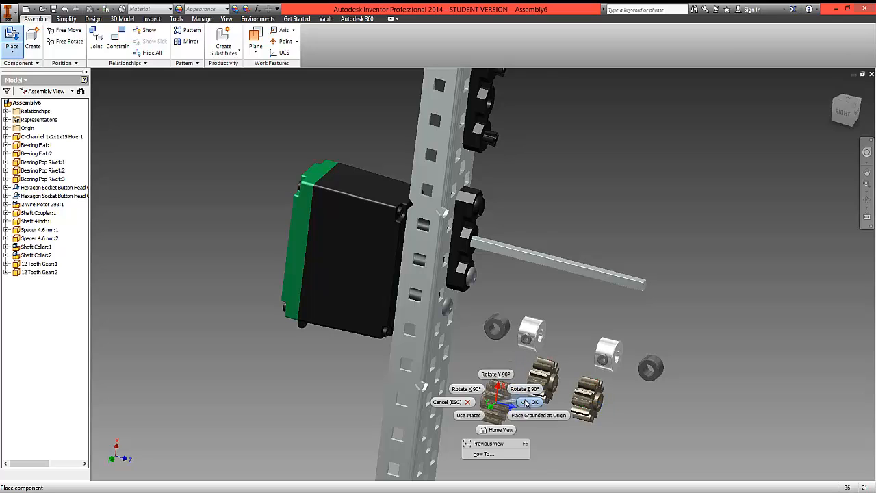
pyautogui.click(526, 403)
# Mate the end face of the first spacer to the outer face of the bearing flat at the shaft, with 0 mm offset.
pyautogui.moveTo(563, 274); pyautogui.dragTo(495, 229, button='middle')
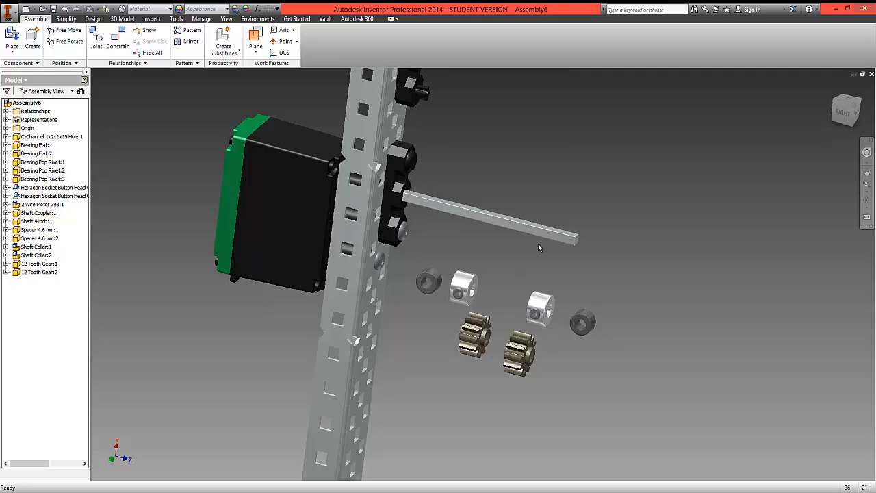
pyautogui.scroll(3, 423, 283)
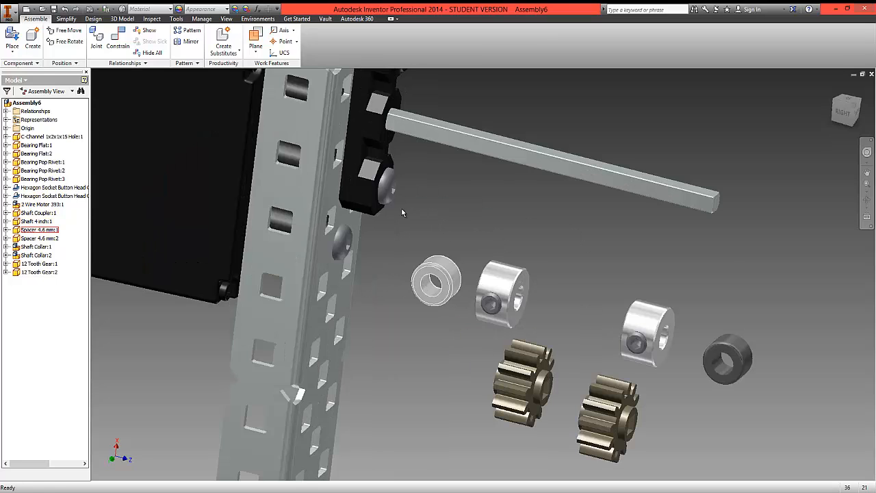
pyautogui.click(117, 48)
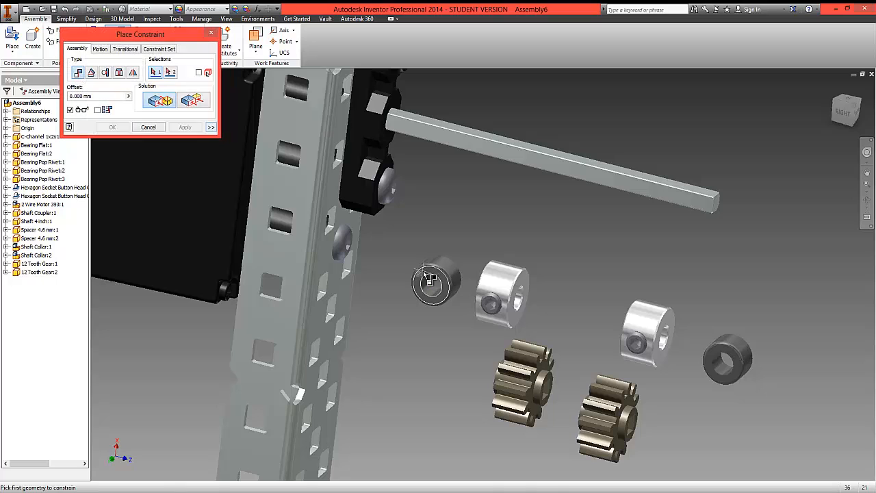
pyautogui.click(424, 274)
pyautogui.click(396, 109)
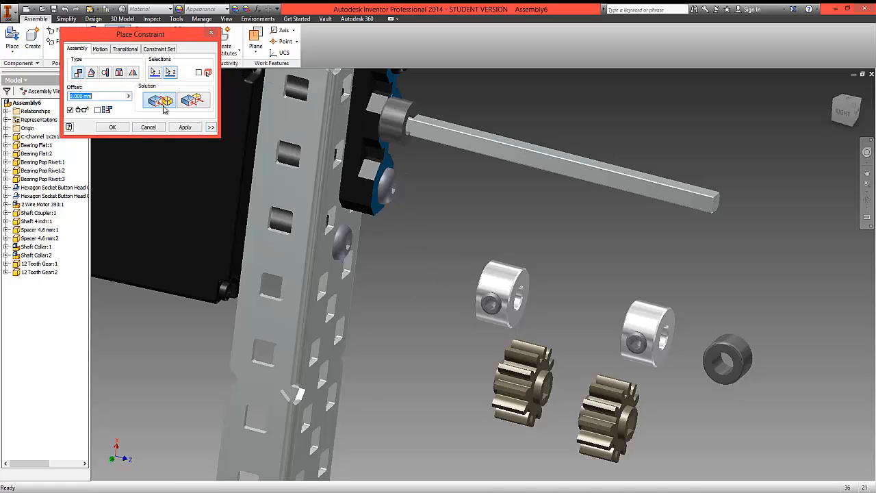
pyautogui.click(112, 126)
# Mate the first spacer's axis to the axis of the shaft coupler visible inside the channel, with 0 mm offset.
pyautogui.moveTo(411, 274); pyautogui.dragTo(397, 360, button='middle')
pyautogui.click(118, 47)
pyautogui.click(384, 209)
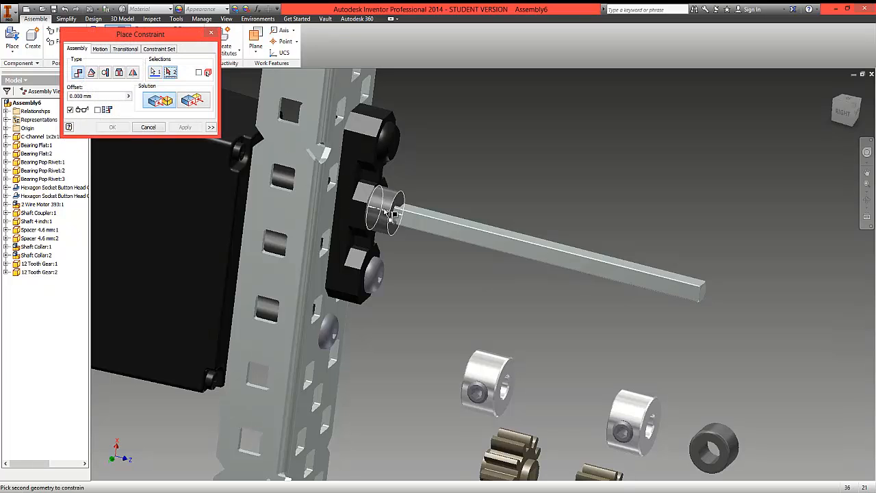
pyautogui.click(284, 181)
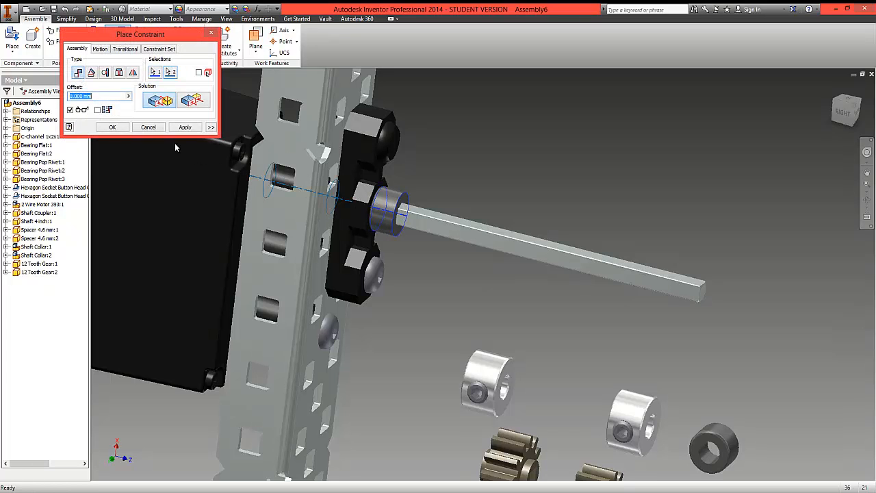
pyautogui.click(114, 128)
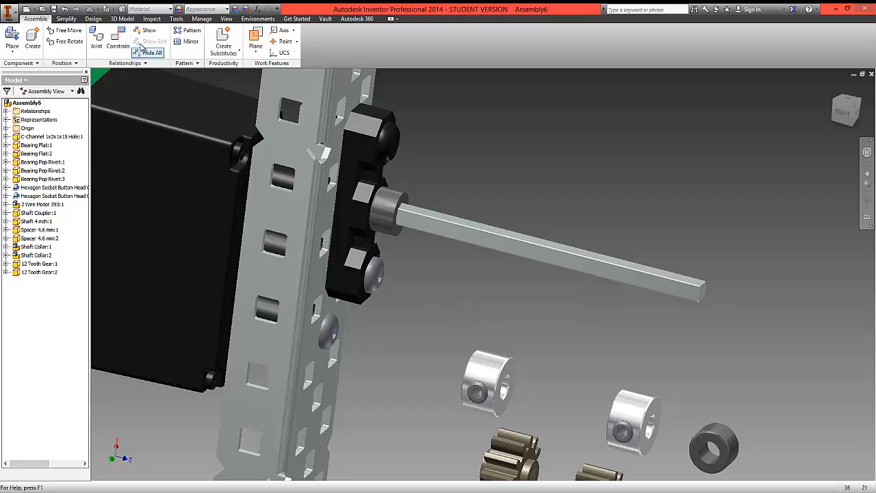
# Constrain the first 12 tooth gear and a shaft collar onto the shaft, stacked against the first spacer.
pyautogui.press('c')
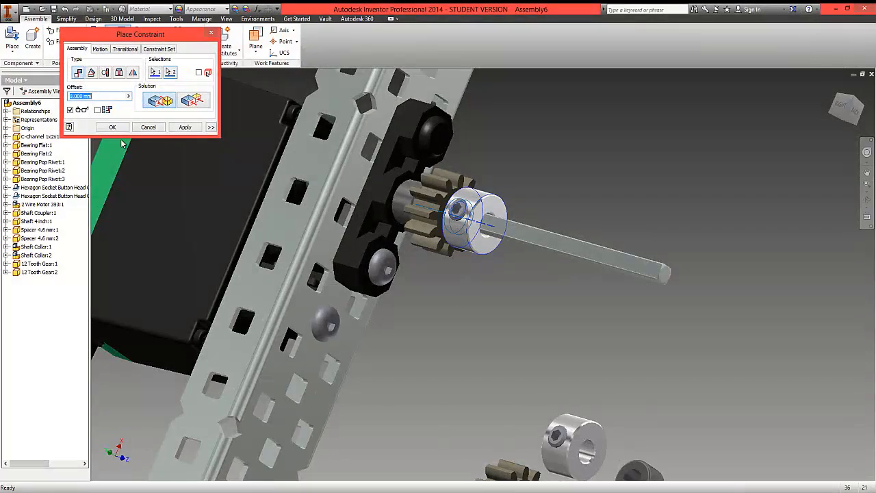
pyautogui.click(123, 127)
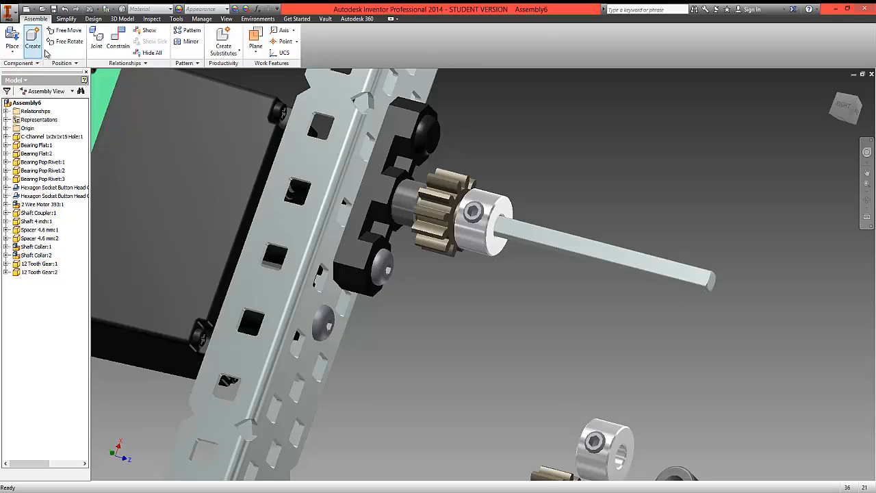
# Mate the second shaft collar's end face to the outer face of the first collar with an offset of 10 mm.
pyautogui.click(835, 111)
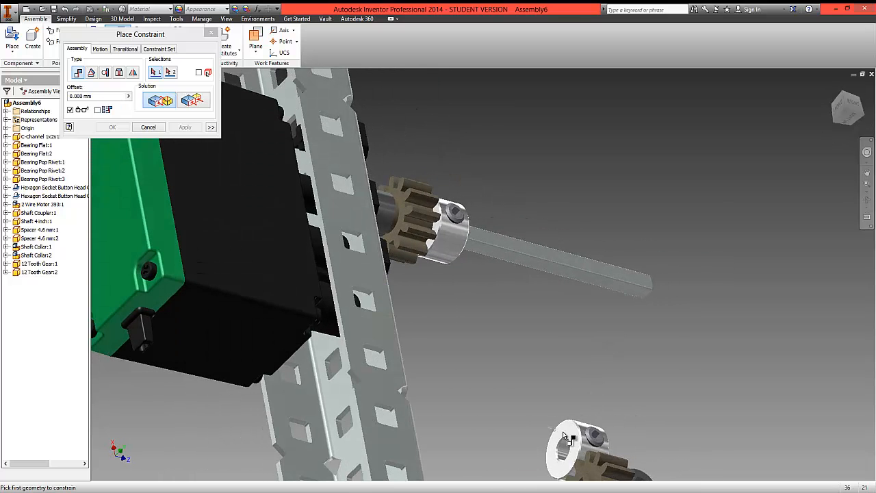
pyautogui.click(563, 436)
pyautogui.moveTo(833, 115); pyautogui.dragTo(731, 125)
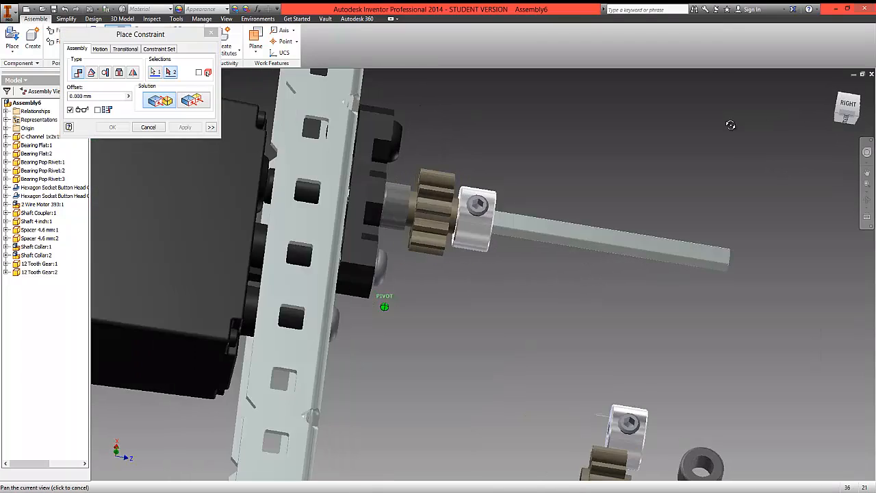
pyautogui.keyDown('shift'); pyautogui.moveTo(730, 125); pyautogui.dragTo(765, 123, button='middle'); pyautogui.keyUp('shift')
pyautogui.click(498, 201)
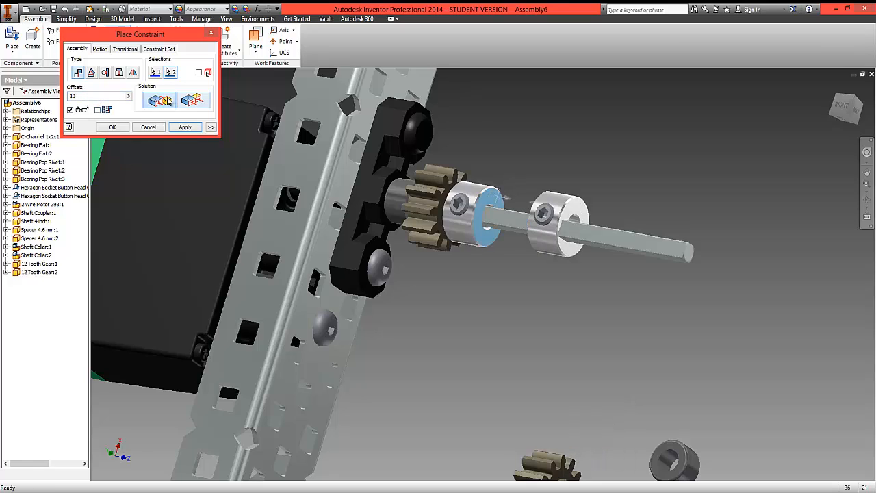
pyautogui.click(113, 128)
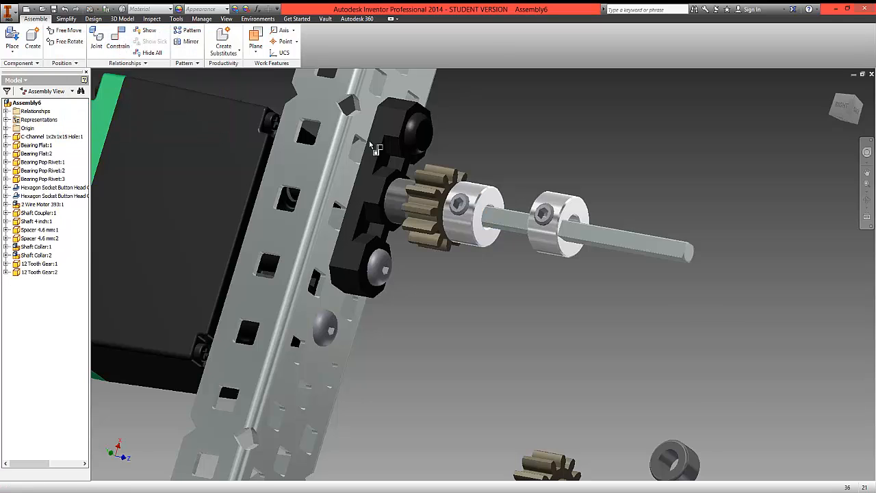
# Mate the second shaft collar's axis to the first collar's axis so both collars are concentric.
pyautogui.press('c')
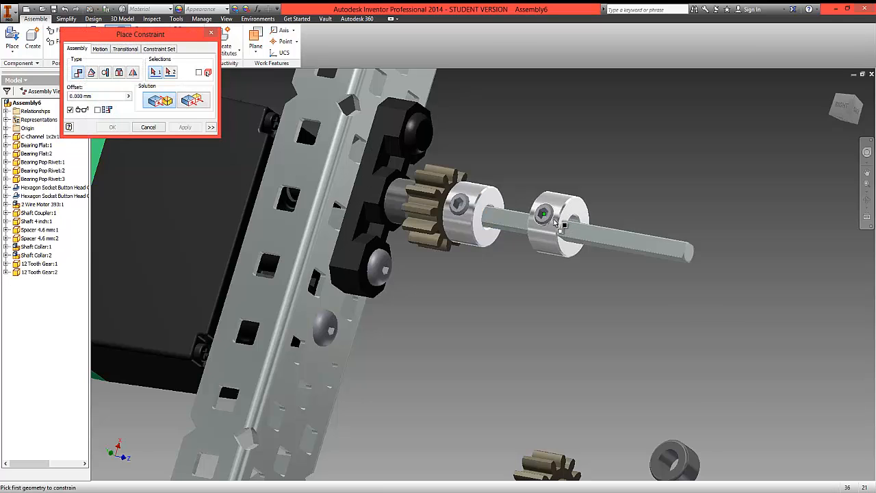
pyautogui.click(553, 247)
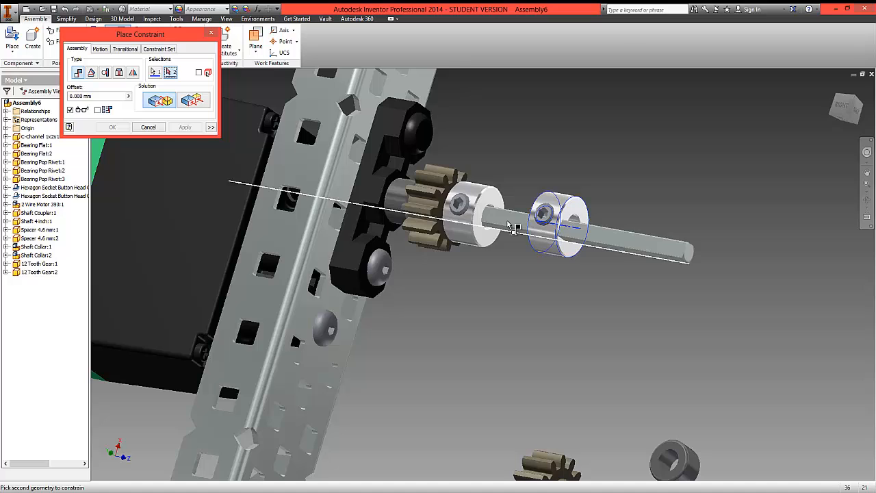
pyautogui.click(463, 234)
pyautogui.click(112, 128)
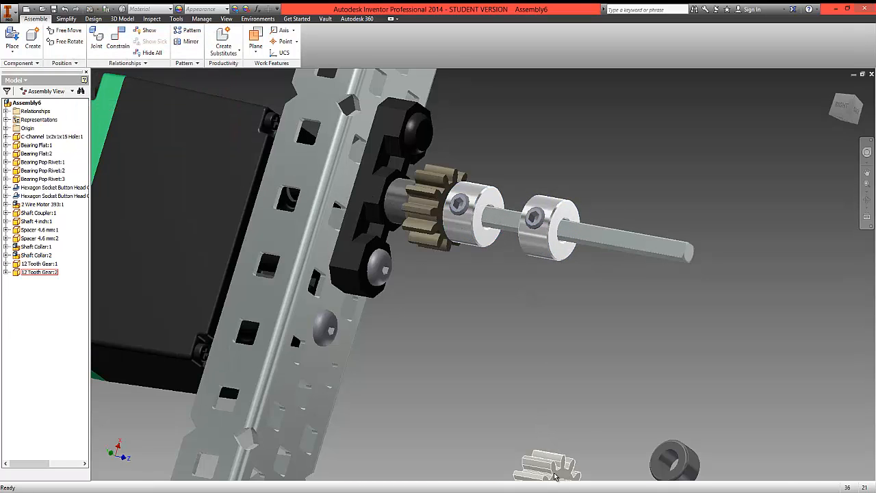
# Constrain the second 12 tooth gear and second spacer onto the shaft, stacked outside the second shaft collar.
pyautogui.moveTo(556, 477); pyautogui.dragTo(577, 334)
pyautogui.click(115, 40)
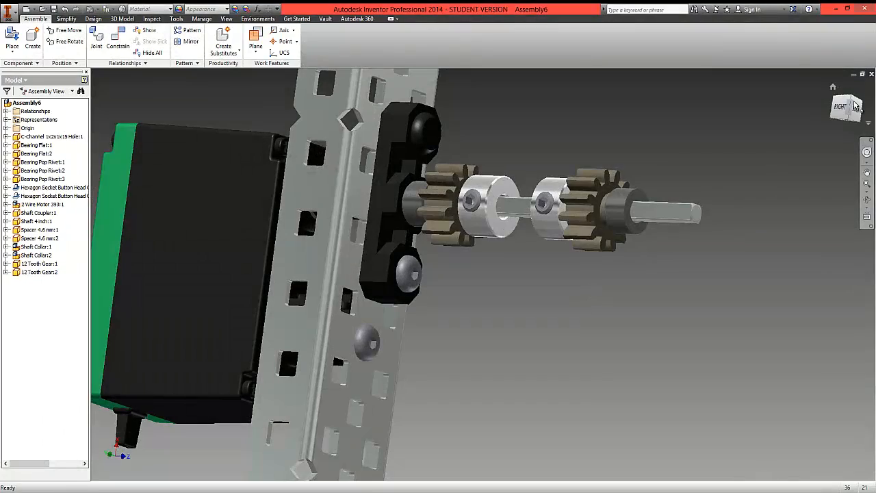
pyautogui.moveTo(851, 113)
pyautogui.mouseDown()
pyautogui.moveTo(161, 117)
pyautogui.moveTo(100, 183)
pyautogui.mouseUp()
pyautogui.keyDown('shift'); pyautogui.moveTo(100, 184); pyautogui.dragTo(839, 147, button='middle'); pyautogui.keyUp('shift')
pyautogui.press('Home')
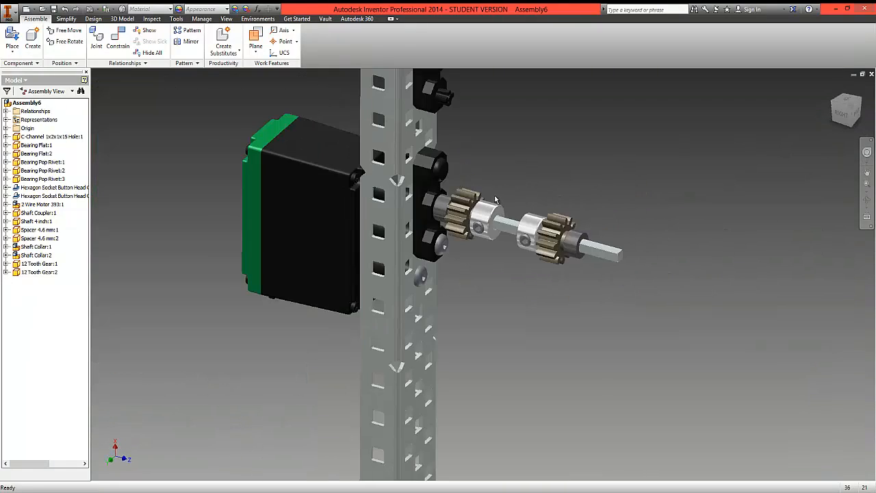
# Place one more Shaft Collar from the Motion folder in the open space near the C-channel's upper end.
pyautogui.click(12, 52)
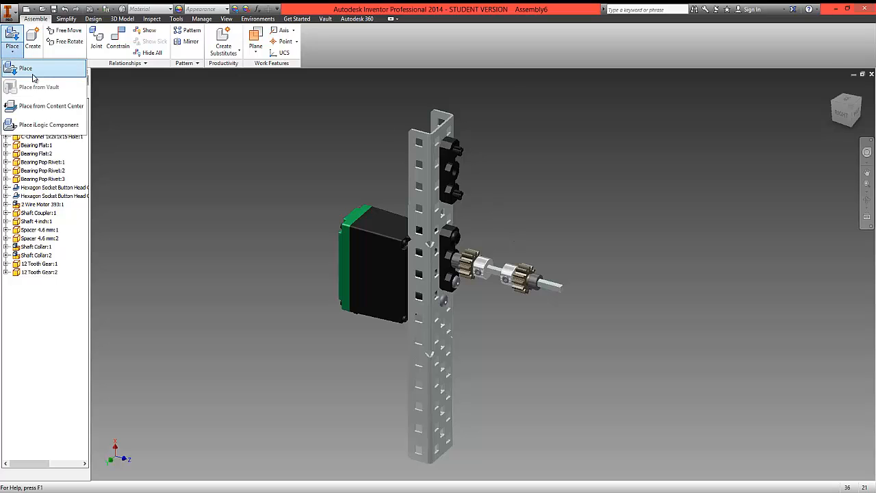
pyautogui.click(26, 69)
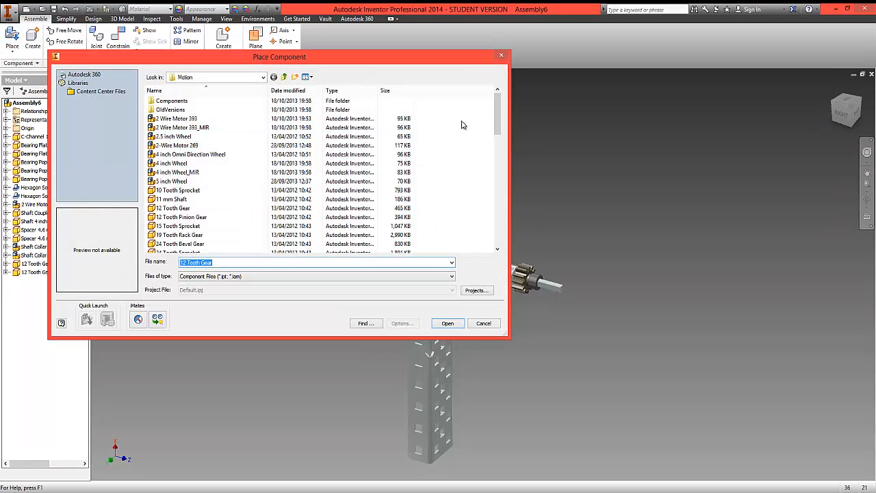
pyautogui.scroll(-15, 500, 137)
pyautogui.click(170, 154)
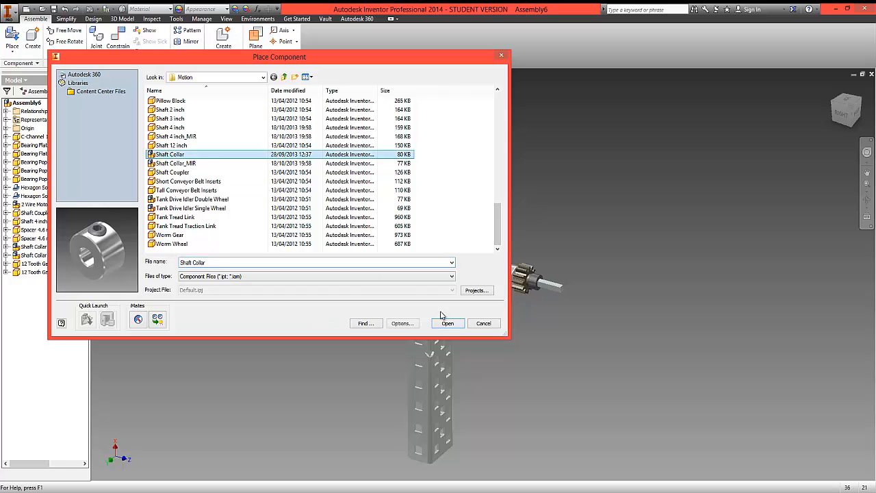
pyautogui.click(444, 324)
pyautogui.click(373, 133)
pyautogui.moveTo(849, 123)
pyautogui.keyDown('shift'); pyautogui.mouseDown(button='middle')
pyautogui.moveTo(120, 109)
pyautogui.moveTo(274, 135)
pyautogui.moveTo(267, 100)
pyautogui.moveTo(694, 137)
pyautogui.moveTo(383, 89)
pyautogui.moveTo(360, 178)
pyautogui.mouseUp(button='middle'); pyautogui.keyUp('shift')
pyautogui.scroll(-4, 360, 85)
pyautogui.press('Escape')
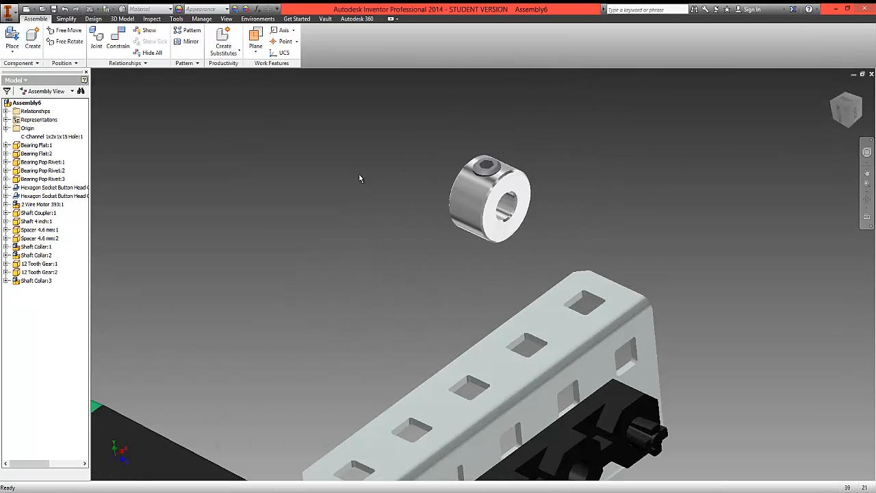
# Mate the loose shaft collar's end face to the inner web face of the C-channel with zero offset.
pyautogui.click(113, 55)
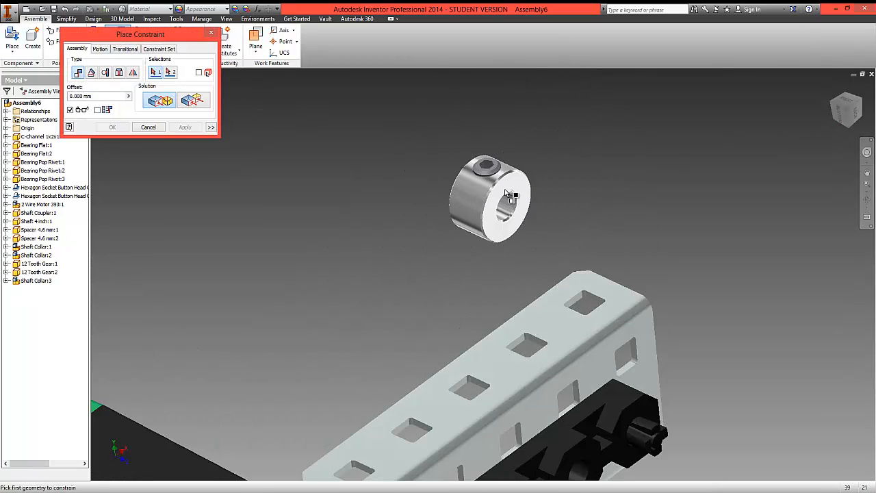
pyautogui.moveTo(846, 109)
pyautogui.mouseDown()
pyautogui.moveTo(131, 204)
pyautogui.moveTo(841, 113)
pyautogui.mouseUp()
pyautogui.click(544, 251)
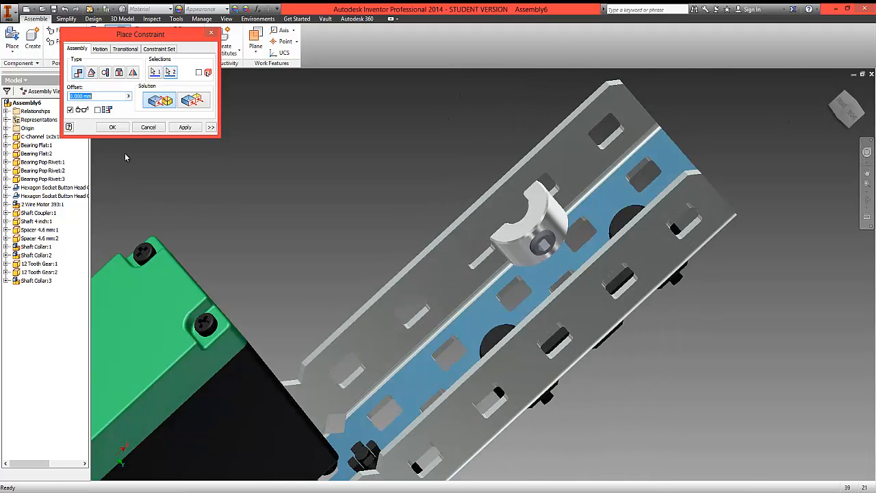
pyautogui.click(111, 127)
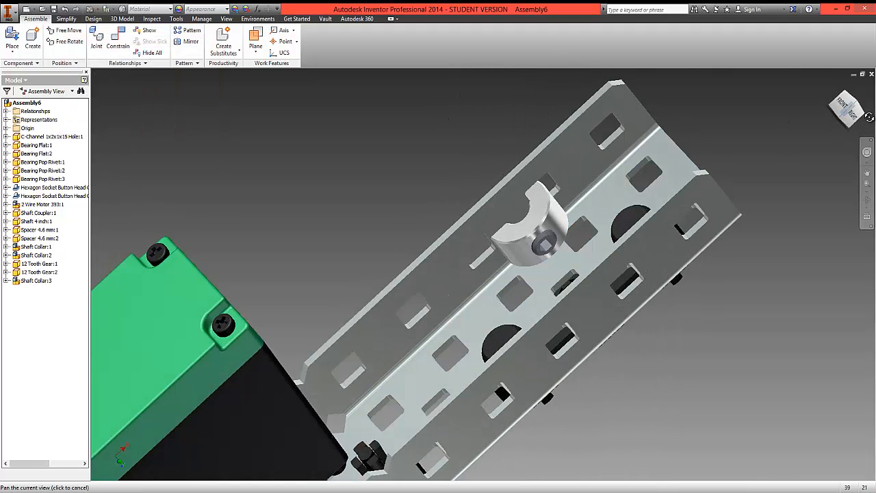
# Mate the shaft collar's axis to the centre hole of the upper bearing flat, through the C-channel's web.
pyautogui.click(116, 41)
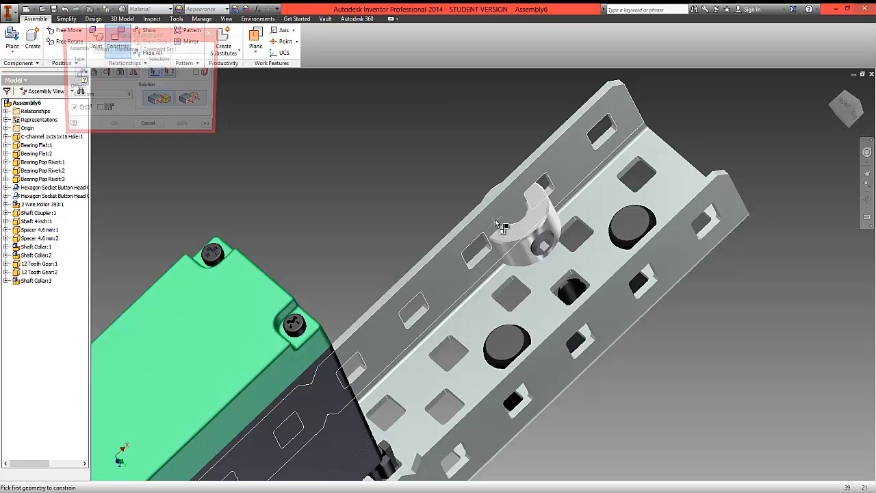
pyautogui.click(553, 227)
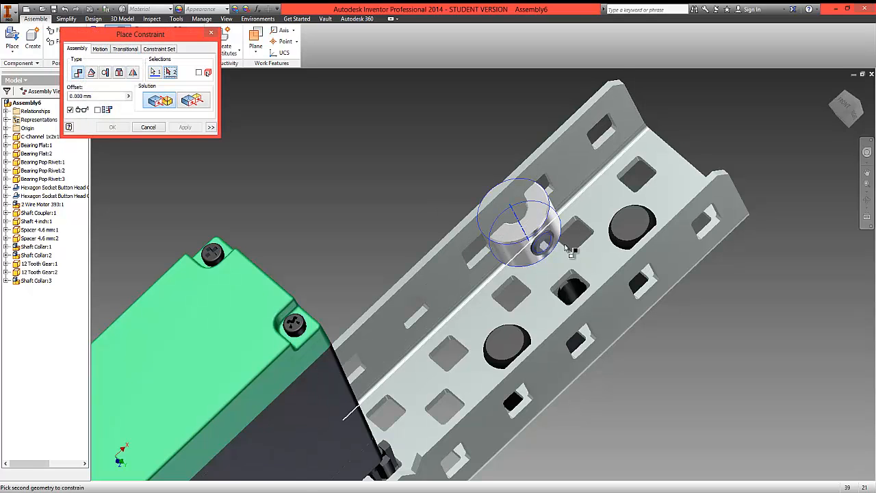
pyautogui.click(582, 301)
pyautogui.click(120, 131)
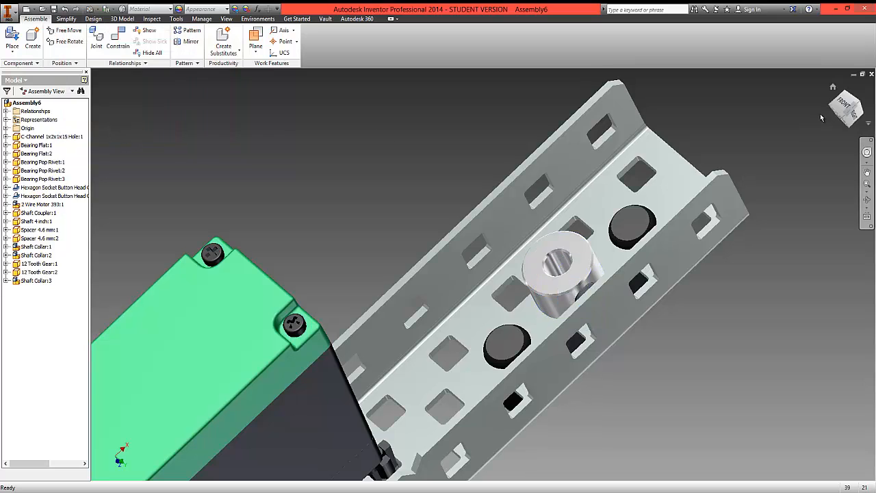
# Place one Shaft 4 inch component beside the upper bearing flat.
pyautogui.moveTo(845, 116); pyautogui.dragTo(816, 103)
pyautogui.scroll(3, 426, 295)
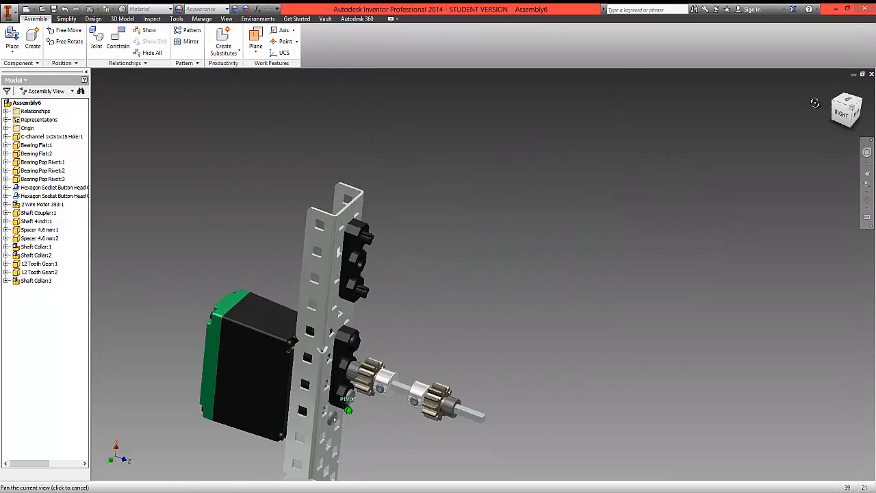
pyautogui.click(14, 50)
pyautogui.click(28, 69)
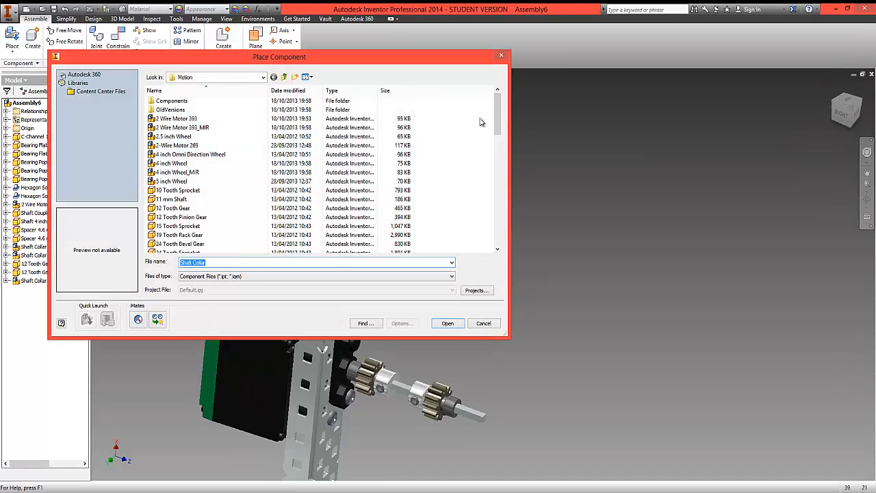
pyautogui.moveTo(499, 123); pyautogui.dragTo(499, 234)
pyautogui.click(172, 127)
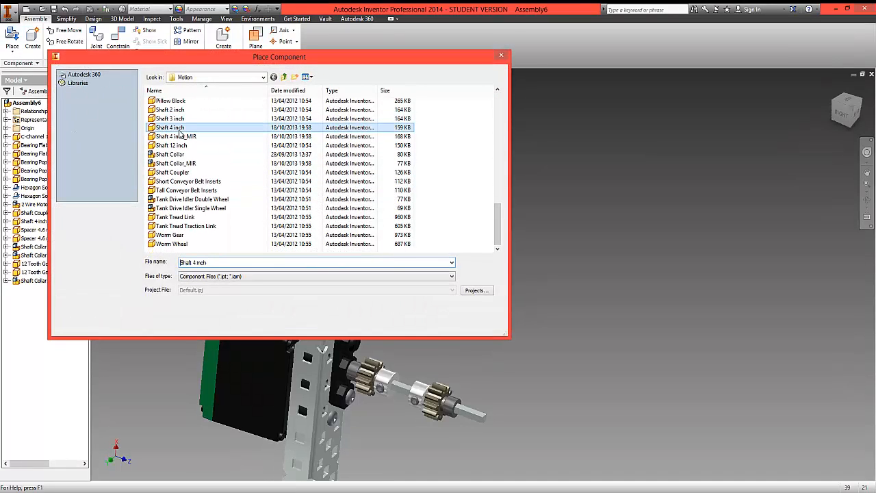
pyautogui.click(449, 325)
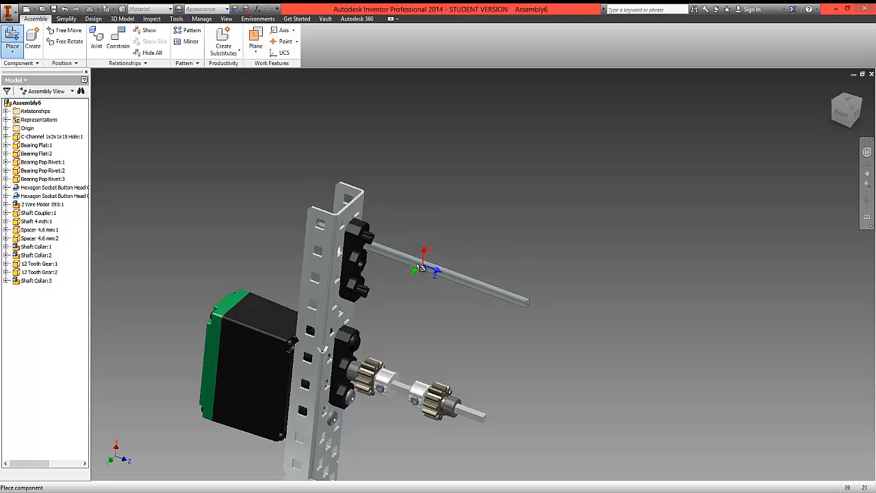
pyautogui.click(506, 269)
pyautogui.rightClick(427, 293)
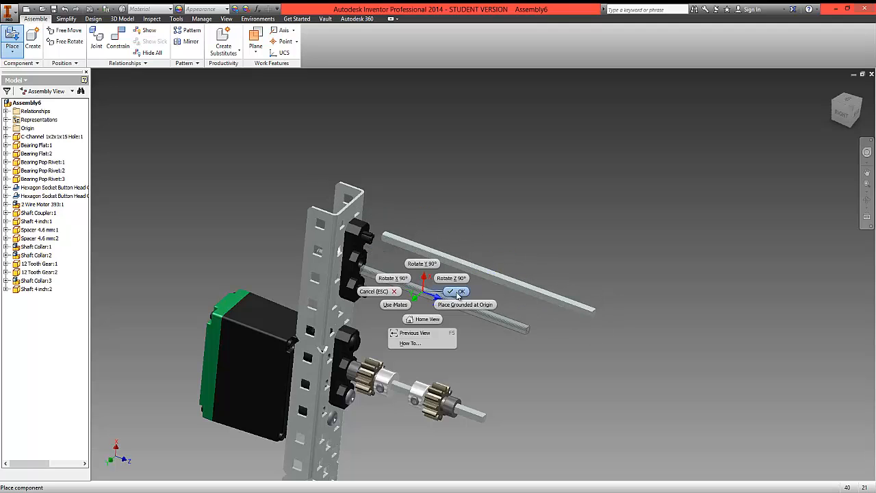
pyautogui.click(458, 295)
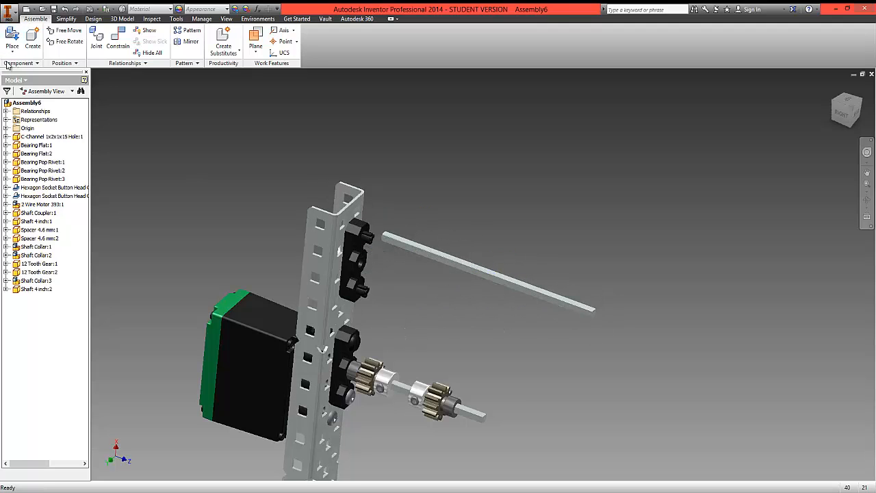
# Constrain the new shaft's end face flush with the end face of the collar inside the C-channel.
pyautogui.click(114, 54)
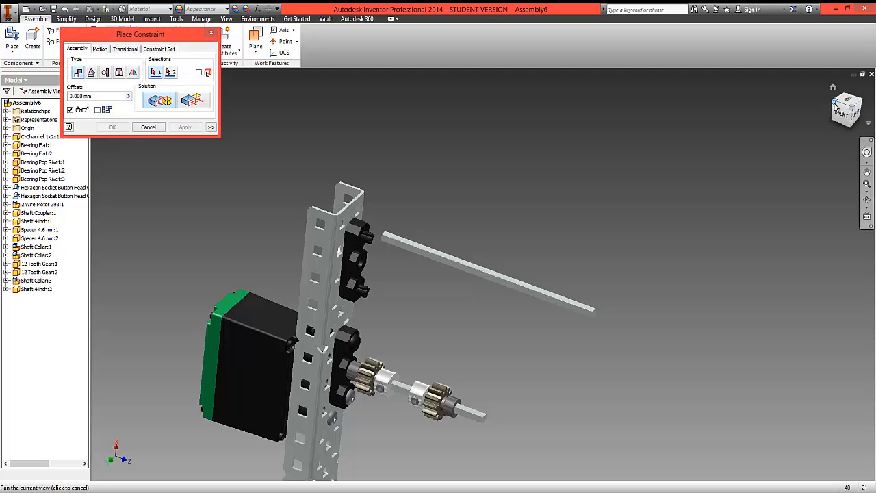
pyautogui.moveTo(837, 109); pyautogui.dragTo(303, 190)
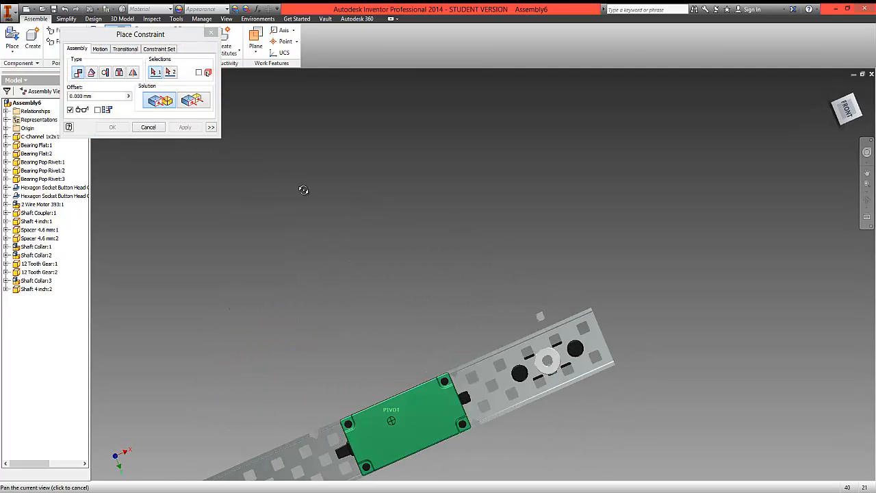
pyautogui.scroll(4, 511, 319)
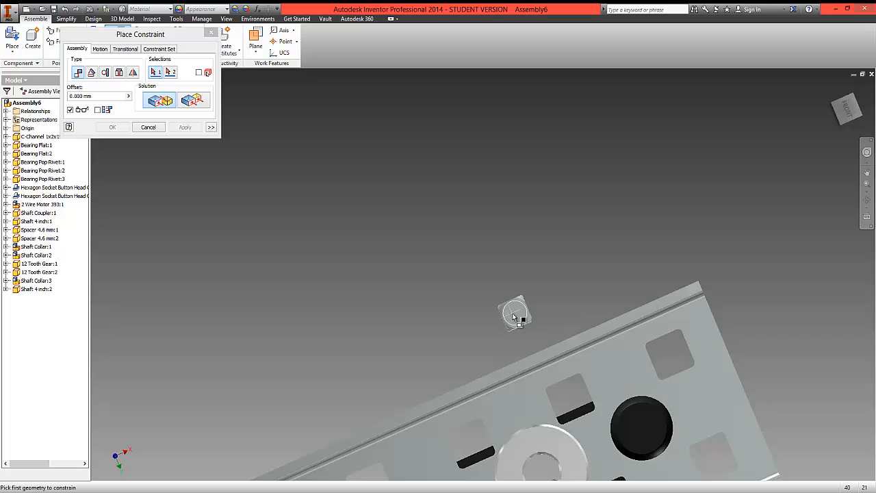
pyautogui.click(512, 316)
pyautogui.moveTo(849, 115); pyautogui.dragTo(826, 74)
pyautogui.click(502, 241)
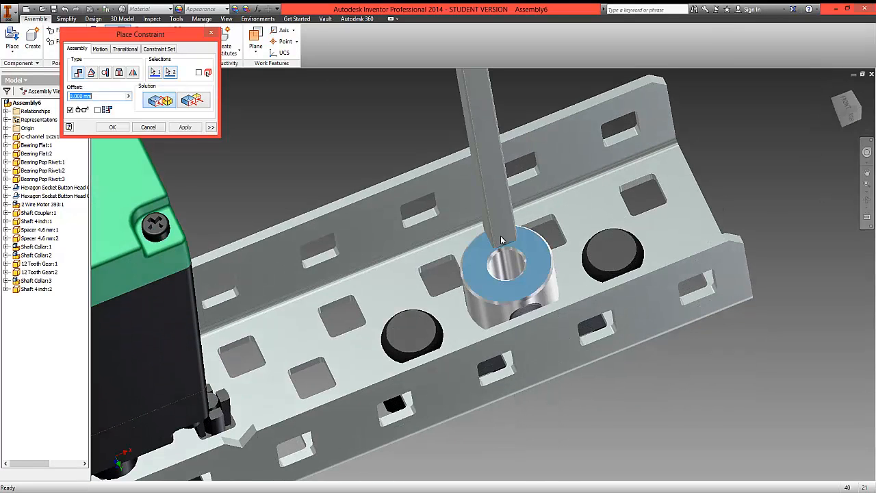
pyautogui.click(191, 101)
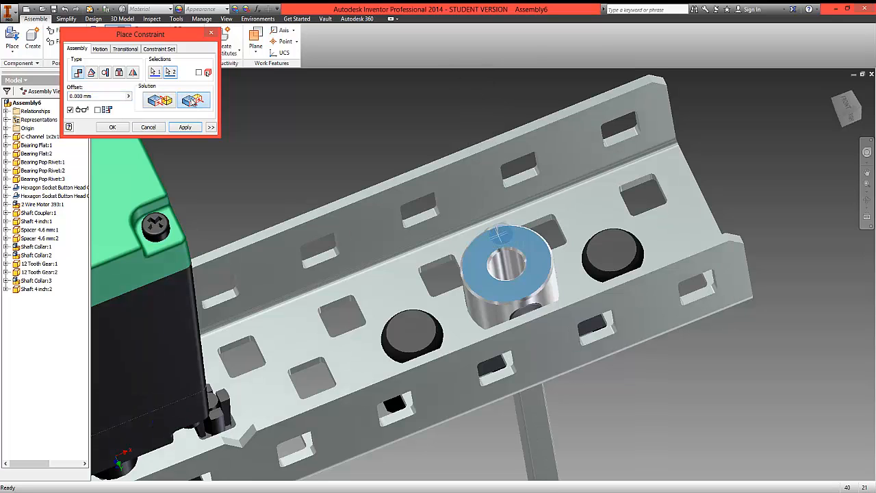
pyautogui.click(113, 129)
# Move the upper shaft freehand so that its end is centred in the bore of the collar inside the channel.
pyautogui.click(540, 447)
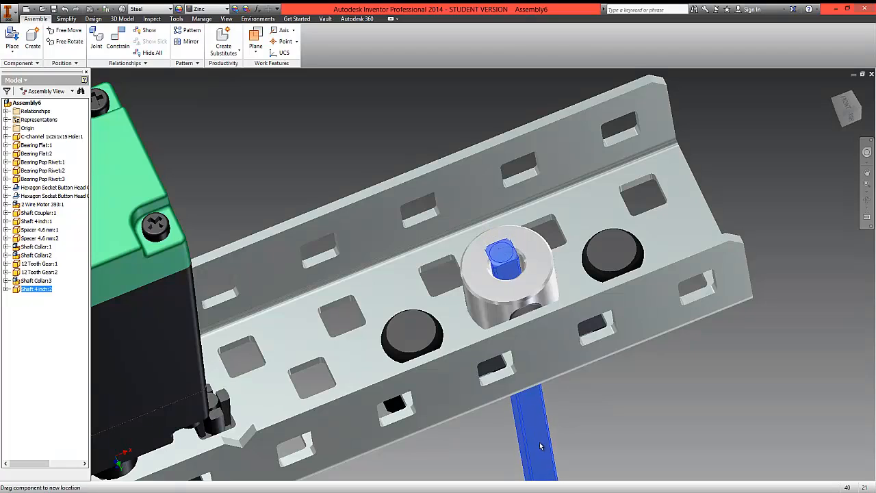
pyautogui.moveTo(541, 446)
pyautogui.mouseDown()
pyautogui.moveTo(531, 430)
pyautogui.moveTo(549, 450)
pyautogui.mouseUp()
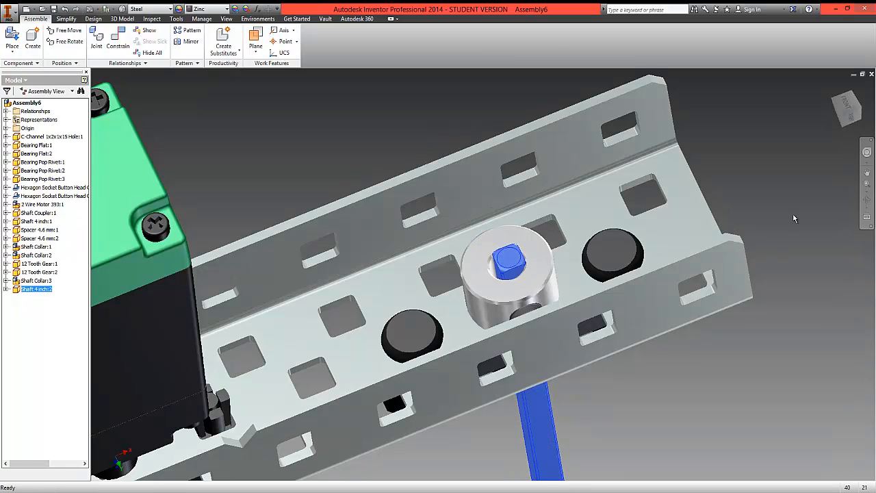
pyautogui.click(858, 111)
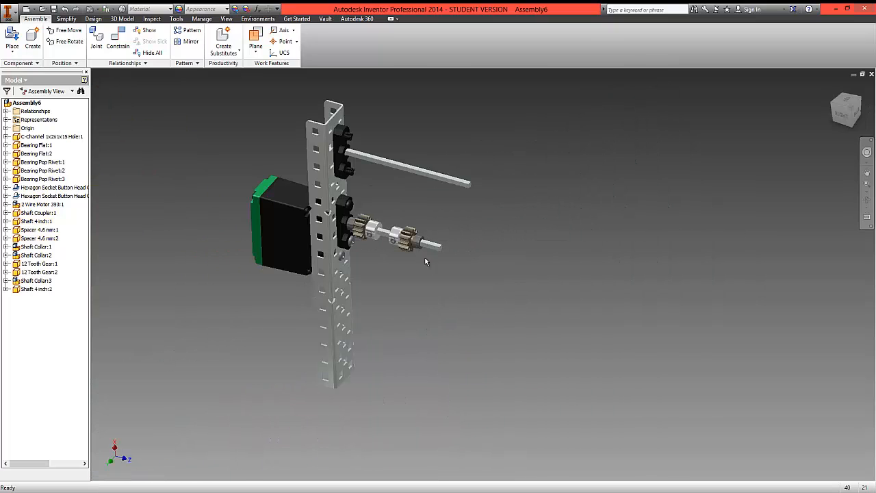
# Place two Bearing Flat components, one near the free end of each shaft.
pyautogui.click(10, 49)
pyautogui.click(27, 69)
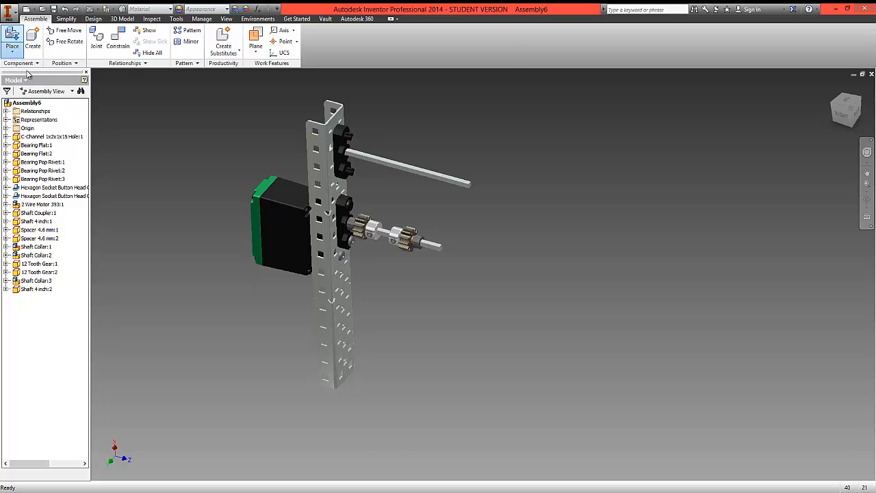
pyautogui.click(171, 172)
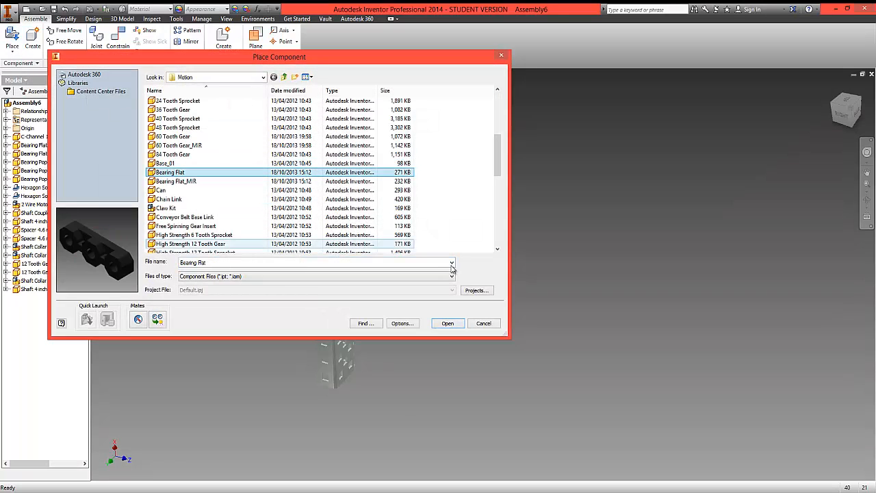
pyautogui.click(448, 324)
pyautogui.click(467, 275)
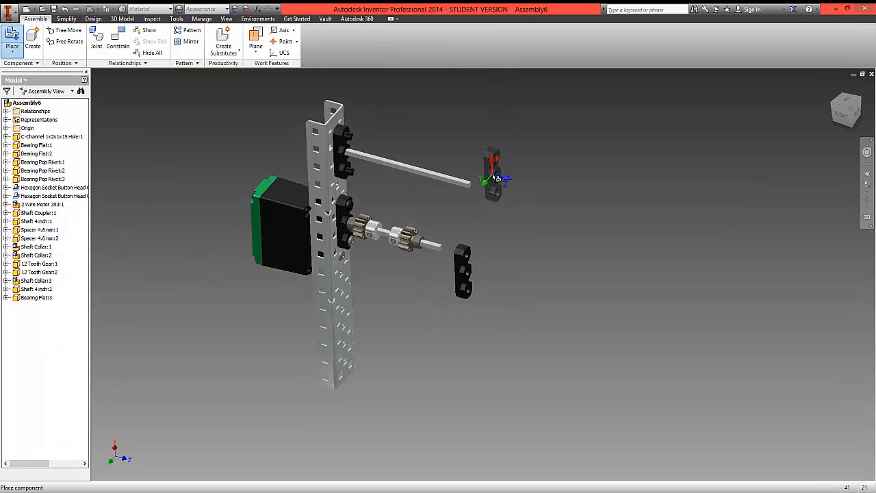
pyautogui.click(494, 180)
pyautogui.rightClick(533, 251)
pyautogui.click(564, 249)
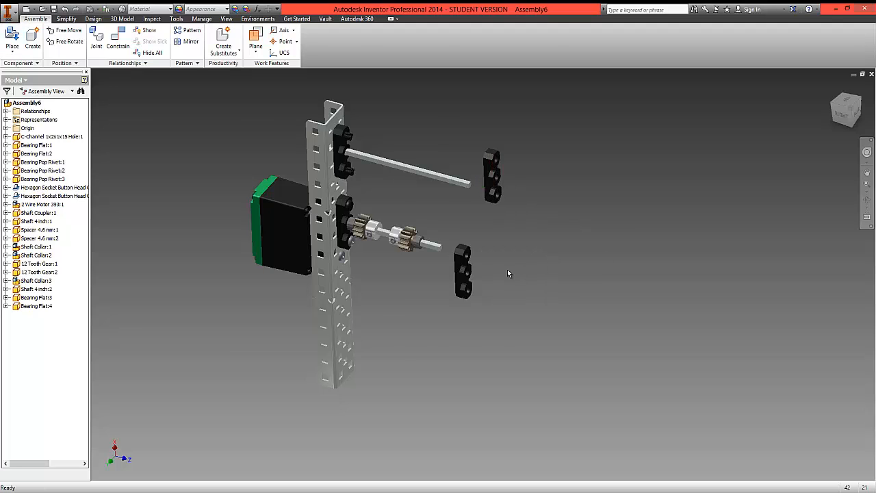
# Mate the raised face of the lower loose bearing flat to the end face of the outermost spacer.
pyautogui.scroll(2, 463, 261)
pyautogui.scroll(-5, 462, 260)
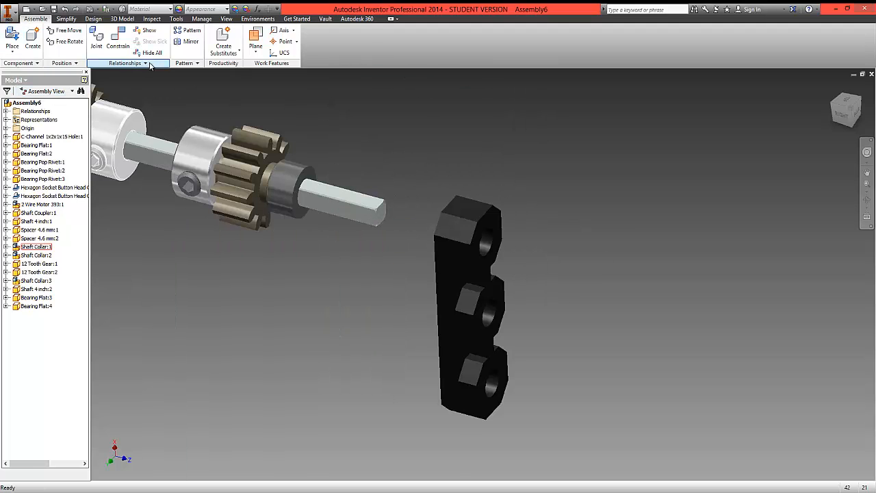
pyautogui.click(125, 45)
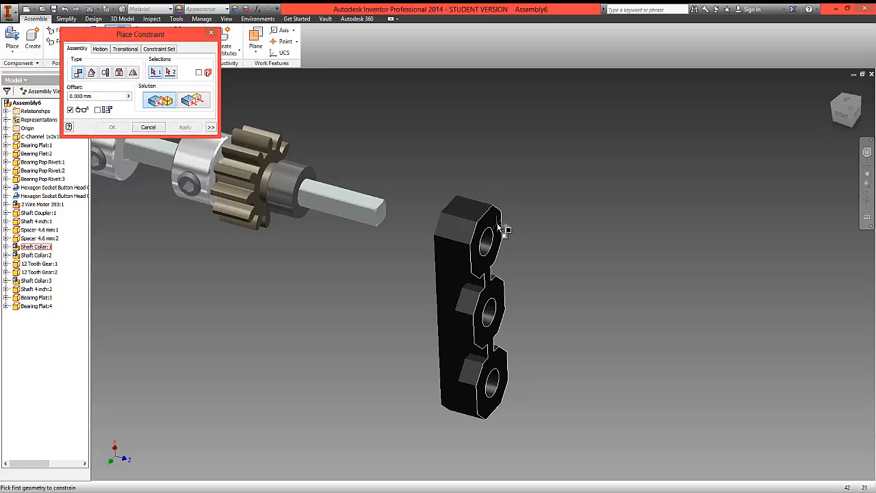
pyautogui.click(499, 225)
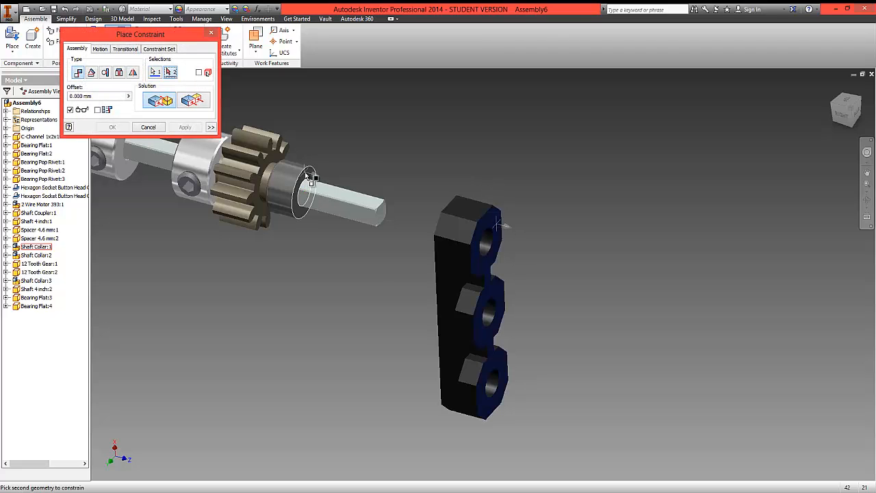
pyautogui.click(313, 178)
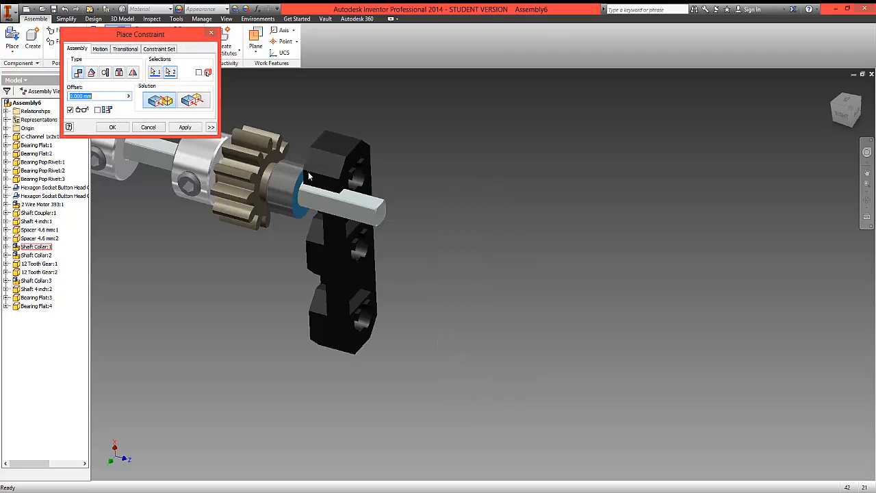
pyautogui.click(114, 128)
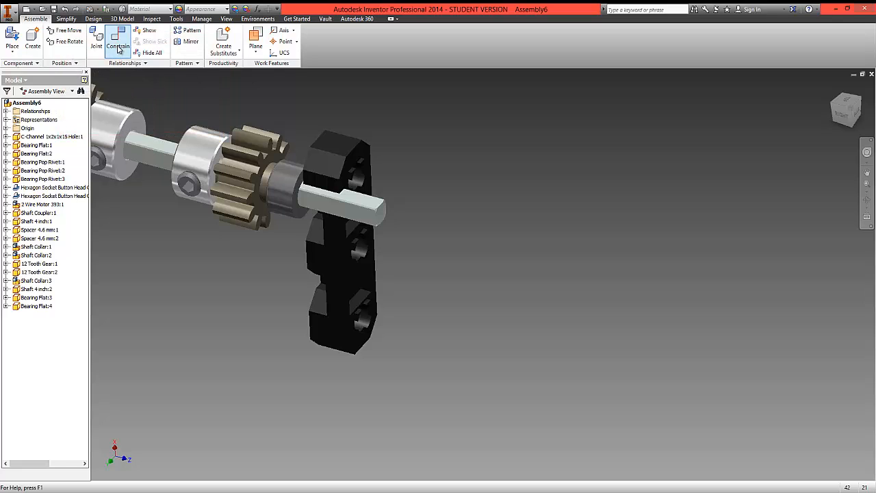
# Mate the axis of the lower bearing flat's end hole to the axis of the outermost spacer on the lower shaft.
pyautogui.click(119, 48)
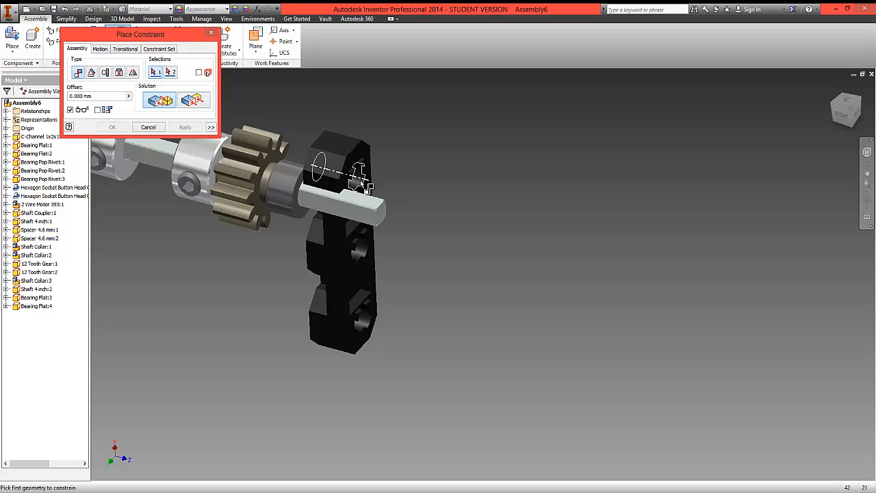
pyautogui.click(291, 194)
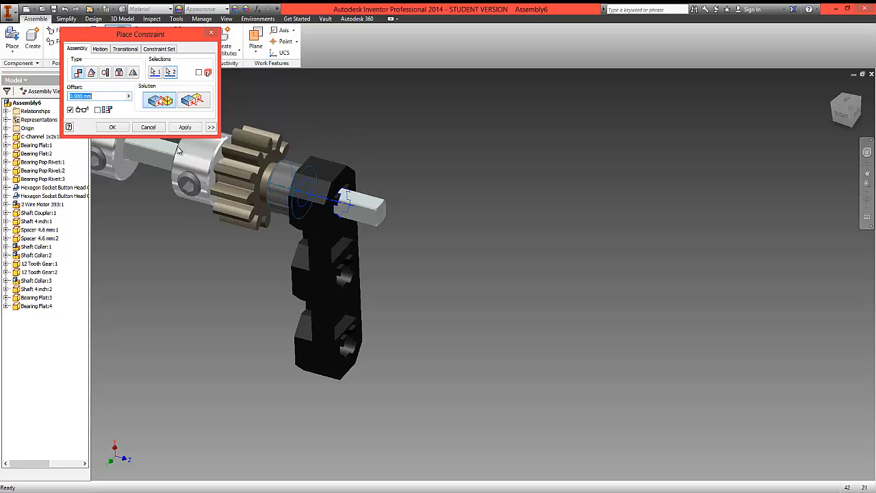
pyautogui.click(113, 129)
pyautogui.moveTo(355, 320); pyautogui.dragTo(354, 350)
# Constrain the raised face of the loose upper bearing flat flush with the raised face of the lower bearing flat.
pyautogui.scroll(4, 305, 307)
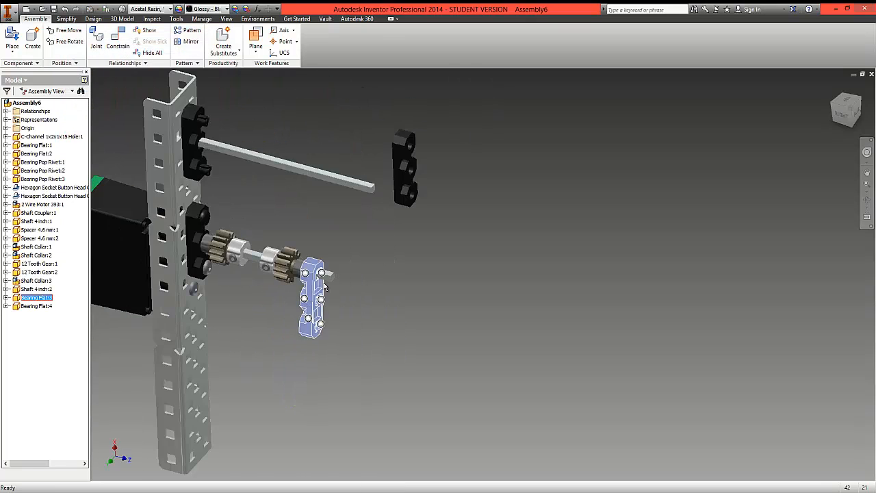
pyautogui.moveTo(335, 291); pyautogui.dragTo(366, 247, button='middle')
pyautogui.scroll(2, 370, 239)
pyautogui.scroll(-6, 370, 232)
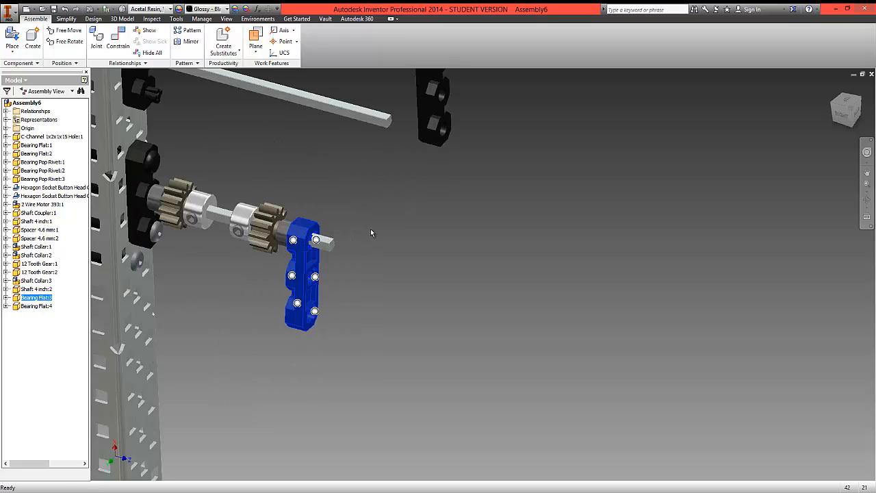
pyautogui.moveTo(371, 314); pyautogui.dragTo(361, 382, button='middle')
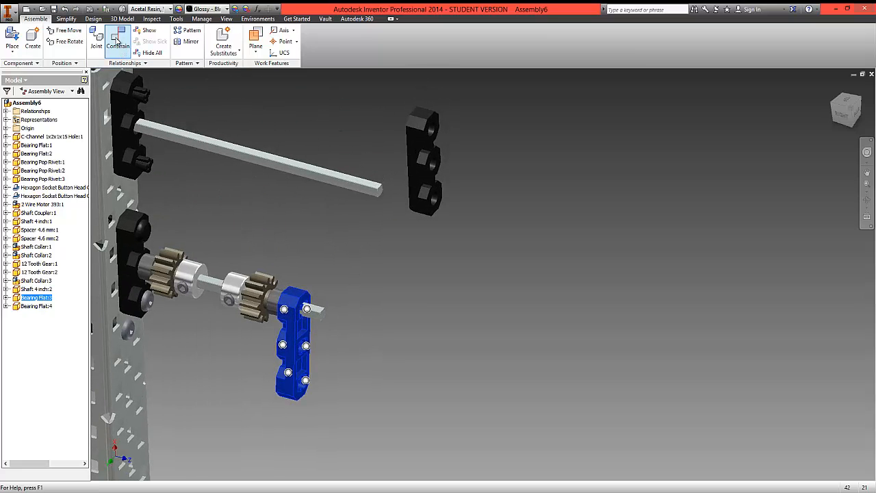
pyautogui.click(117, 43)
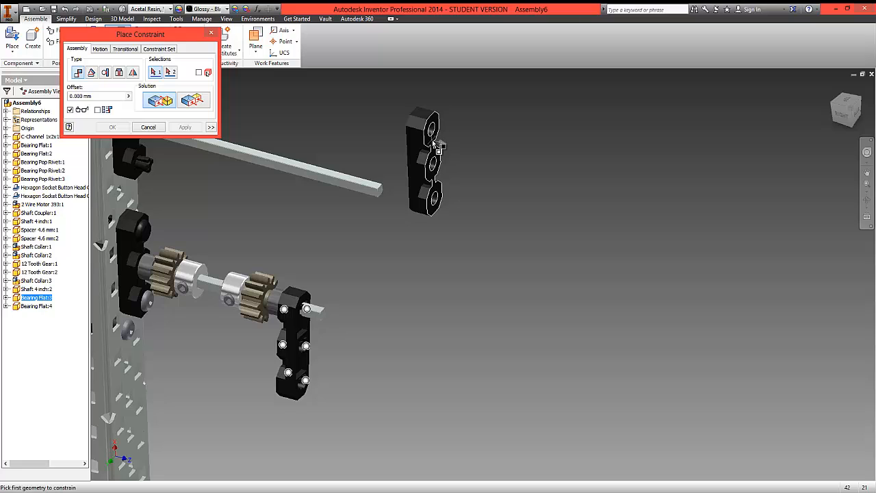
pyautogui.click(433, 143)
pyautogui.moveTo(837, 105); pyautogui.dragTo(860, 109)
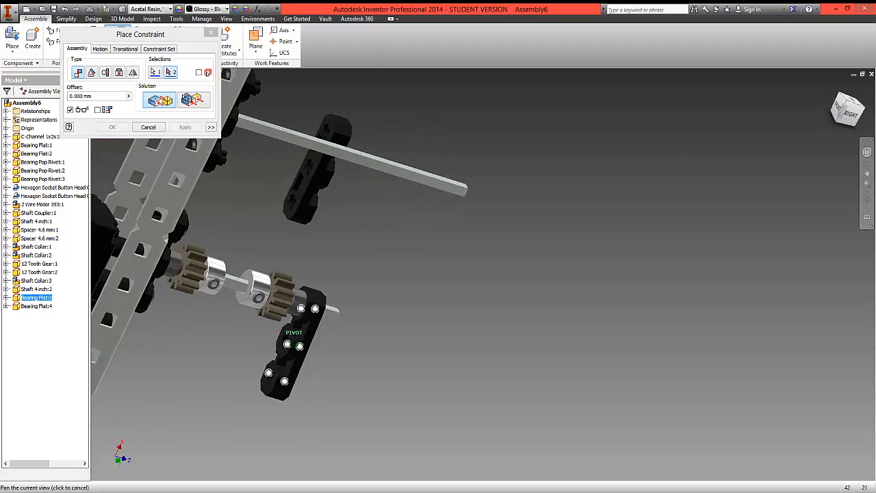
pyautogui.keyDown('shift'); pyautogui.moveTo(187, 98); pyautogui.dragTo(321, 316, button='middle'); pyautogui.keyUp('shift')
pyautogui.click(290, 334)
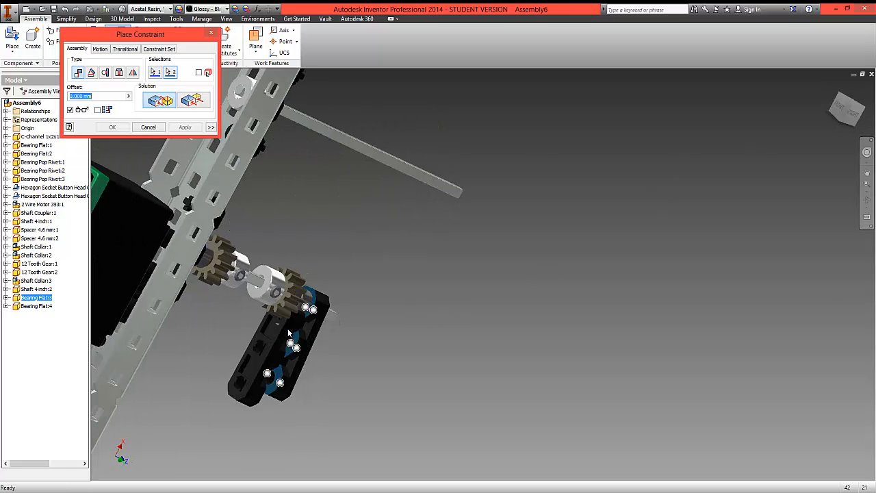
pyautogui.click(192, 102)
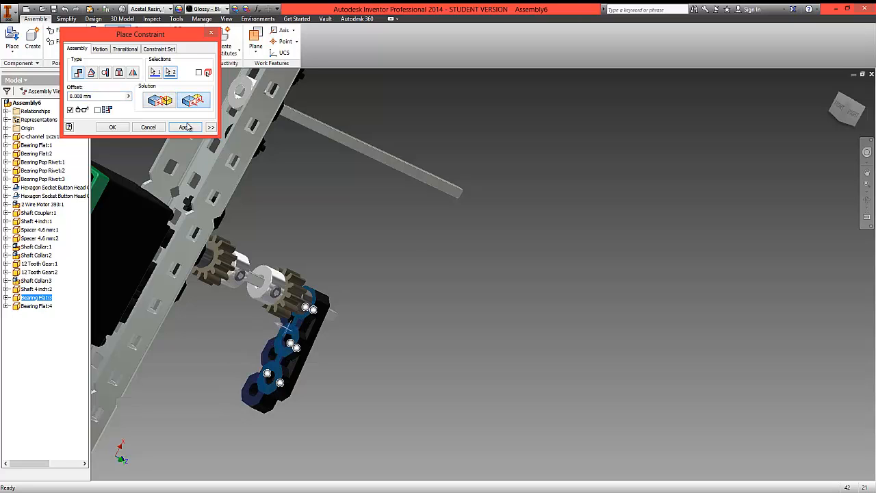
pyautogui.click(125, 130)
# Move the upper bearing flat onto the upper shaft and mate its end hole axis to the axis of the collar inside the channel.
pyautogui.moveTo(262, 399); pyautogui.dragTo(356, 228)
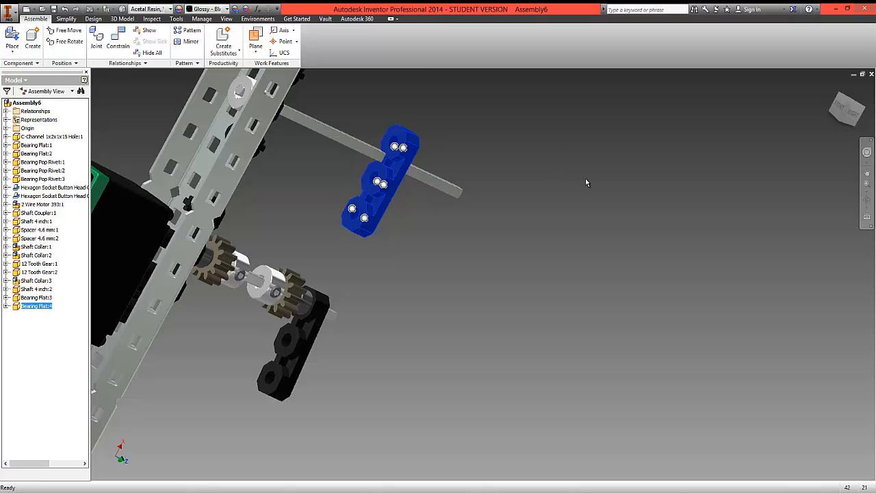
pyautogui.click(848, 110)
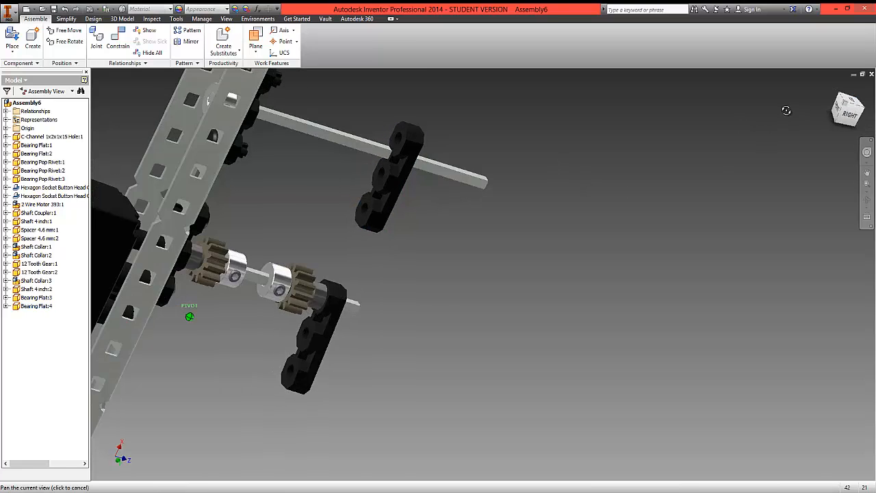
pyautogui.moveTo(524, 221); pyautogui.dragTo(577, 309, button='middle')
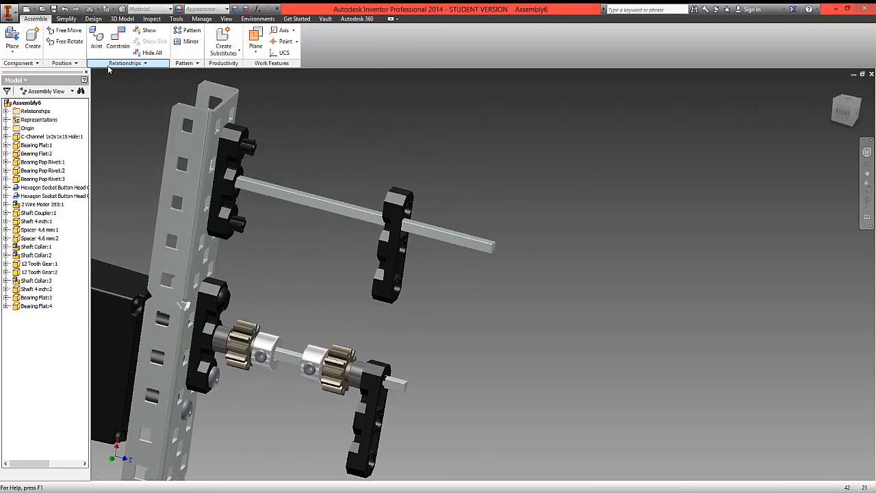
pyautogui.click(118, 44)
pyautogui.scroll(5, 409, 214)
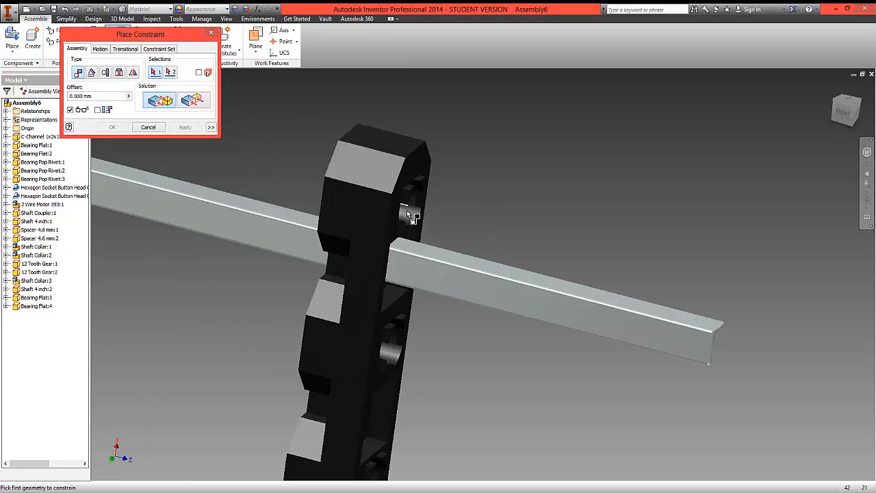
pyautogui.click(411, 213)
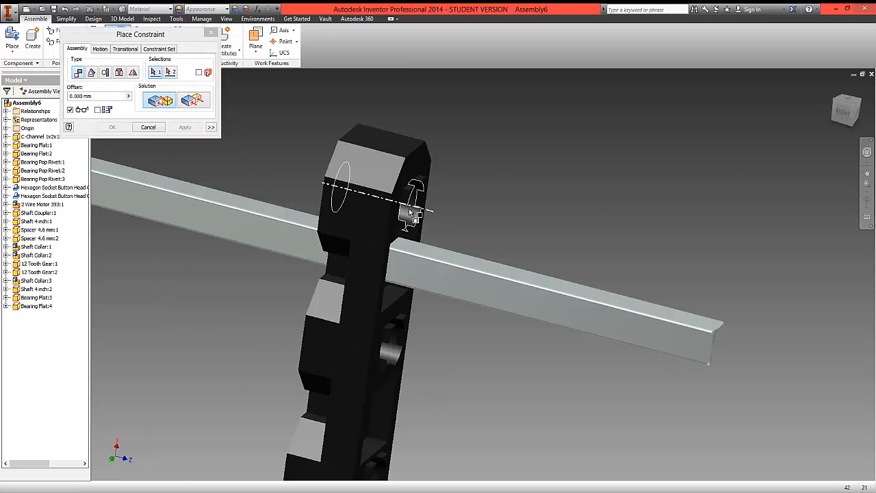
pyautogui.scroll(-5, 370, 195)
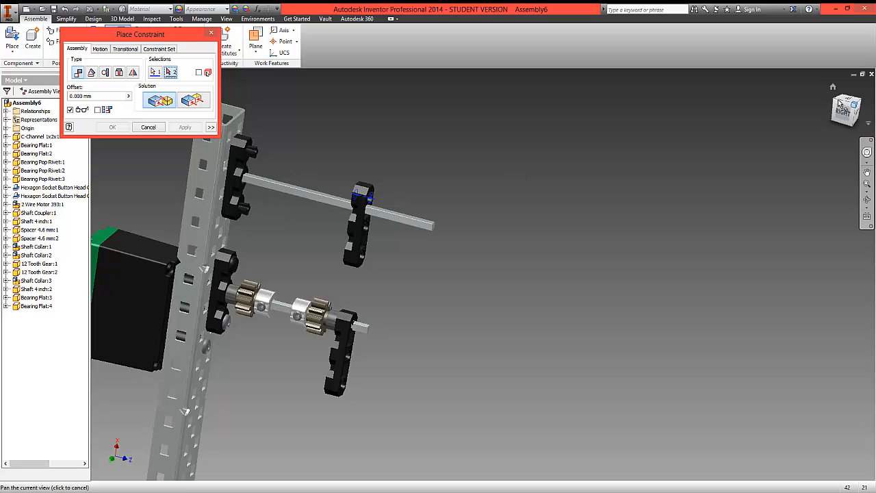
pyautogui.click(837, 107)
pyautogui.scroll(5, 253, 199)
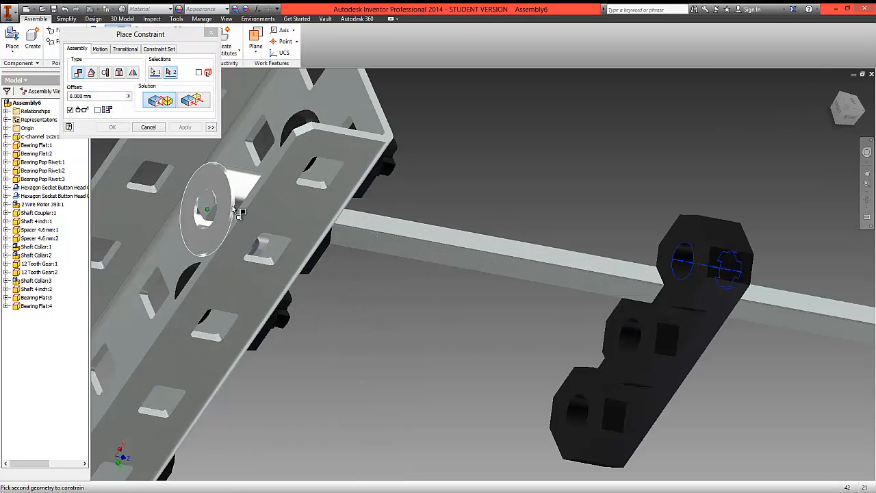
pyautogui.click(243, 194)
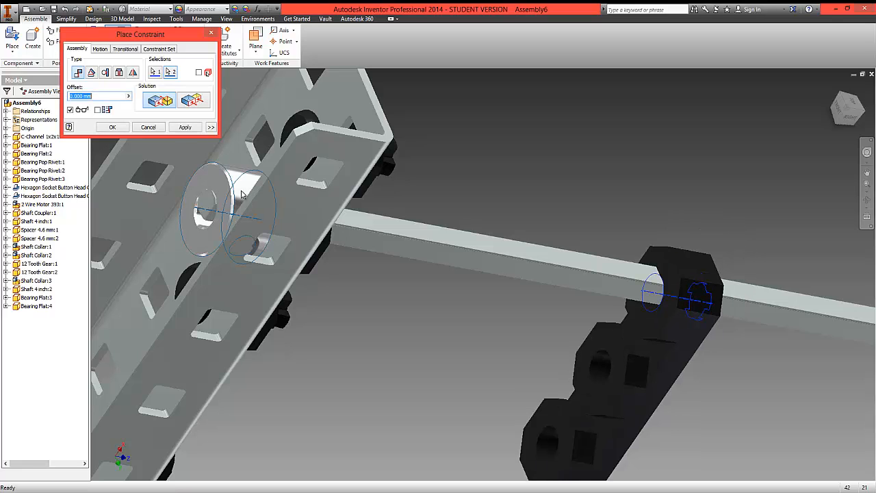
pyautogui.click(113, 127)
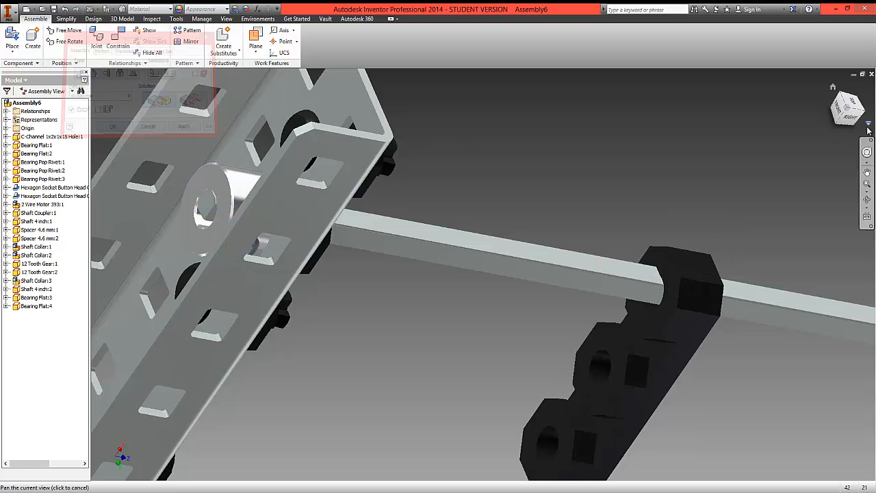
# Place one C-Channel 1x2x1x15 Hole from the Structure folder beside the free ends of the shafts.
pyautogui.click(833, 87)
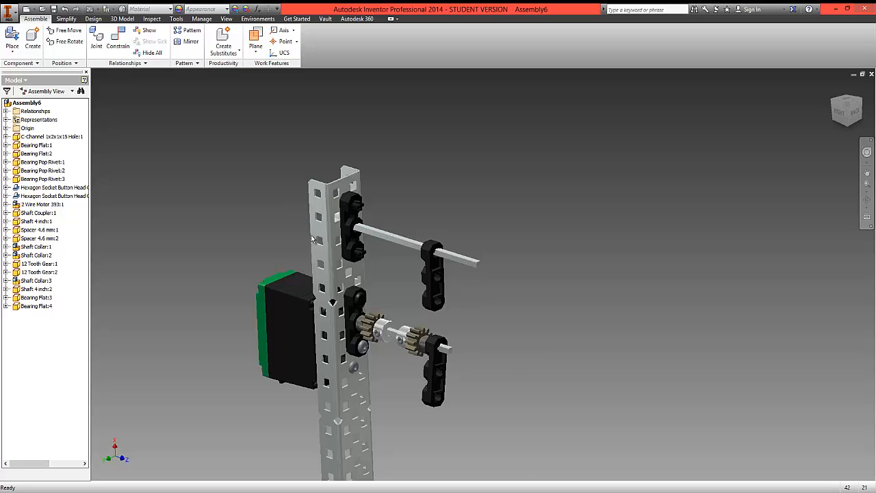
pyautogui.click(13, 52)
pyautogui.click(26, 74)
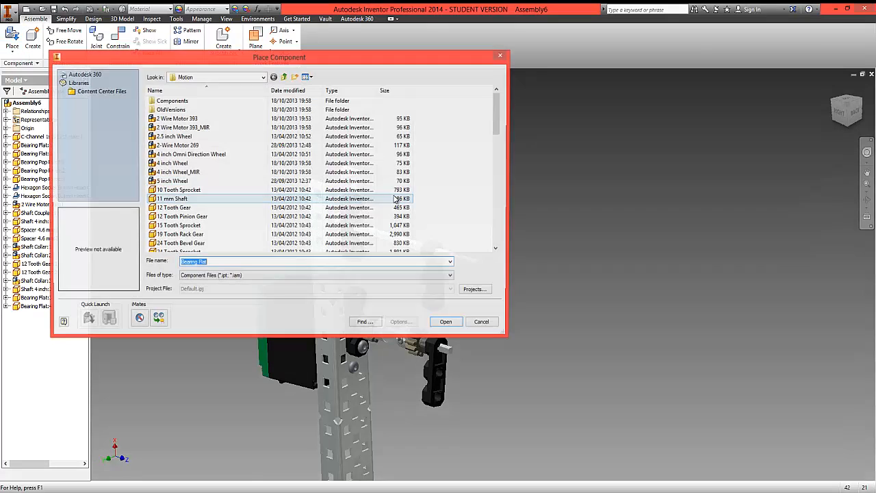
pyautogui.click(284, 77)
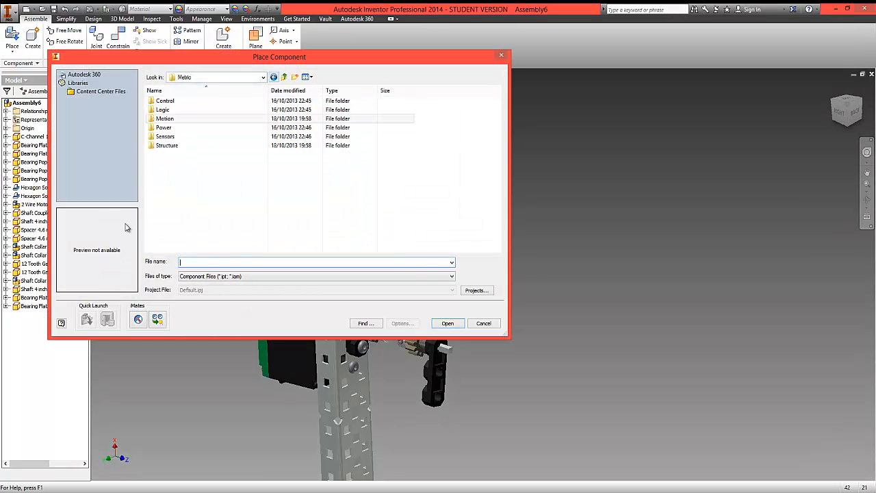
pyautogui.doubleClick(167, 145)
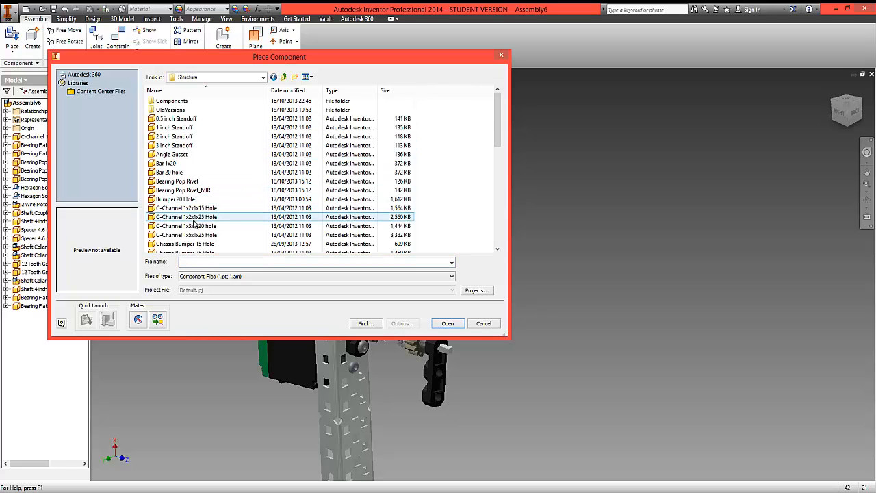
pyautogui.click(189, 208)
pyautogui.click(447, 323)
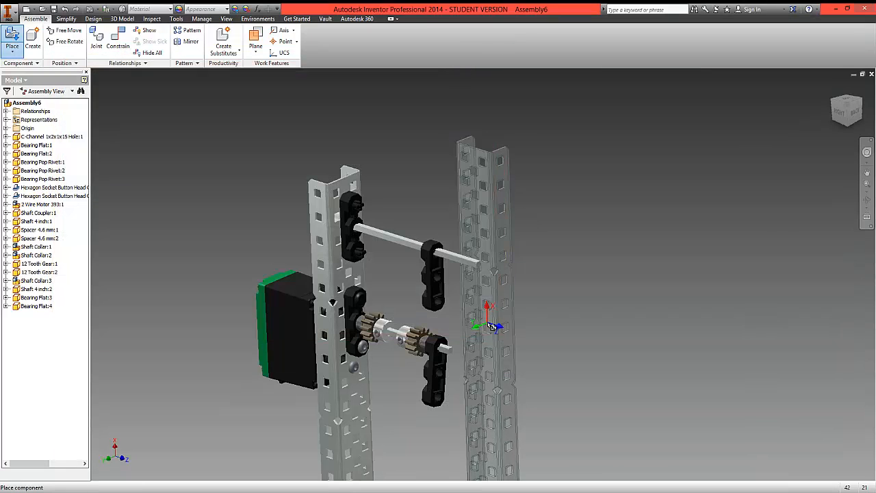
pyautogui.click(576, 350)
pyautogui.rightClick(629, 247)
pyautogui.click(661, 245)
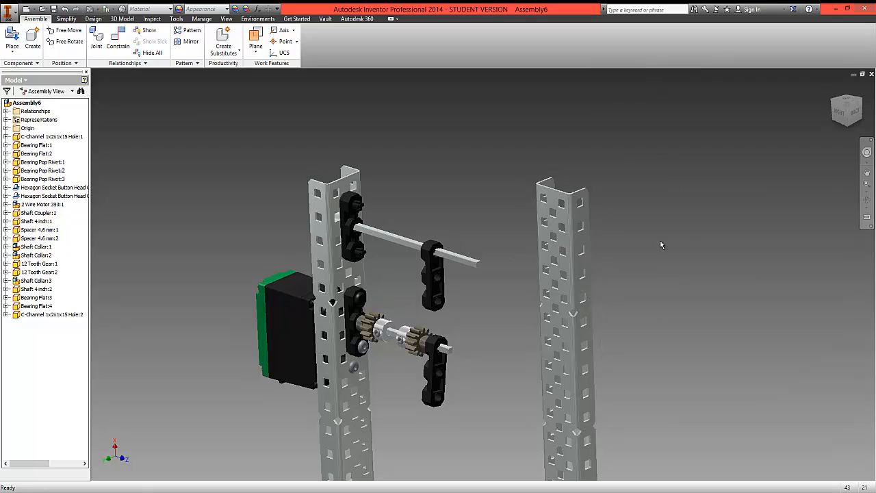
# Mate the outer web face of the new C-channel to the flat back face of the upper bearing flat.
pyautogui.click(118, 47)
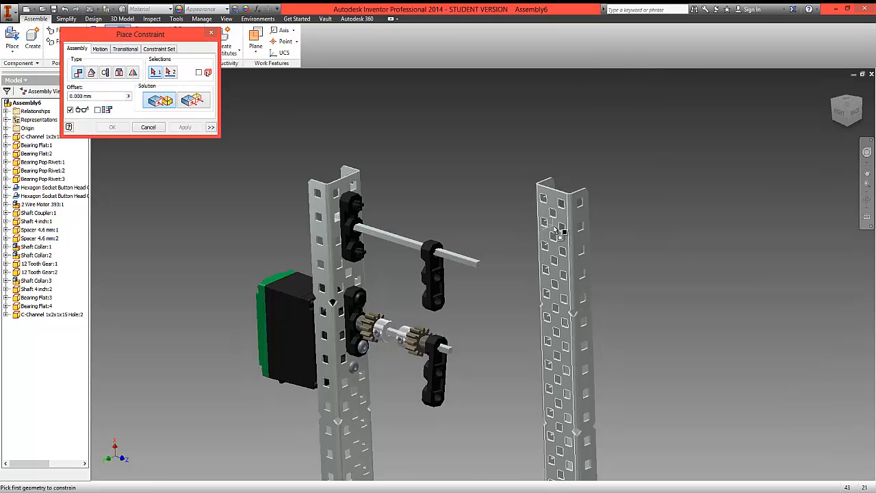
pyautogui.click(558, 233)
pyautogui.scroll(5, 438, 278)
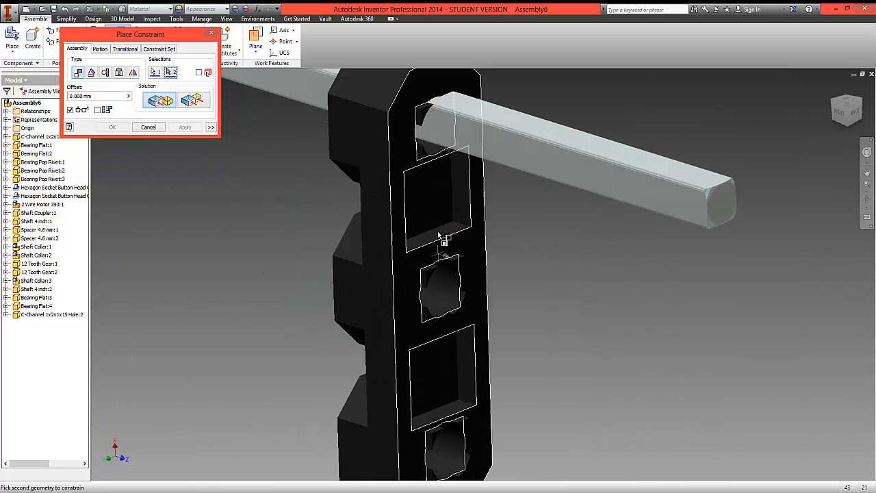
pyautogui.click(402, 252)
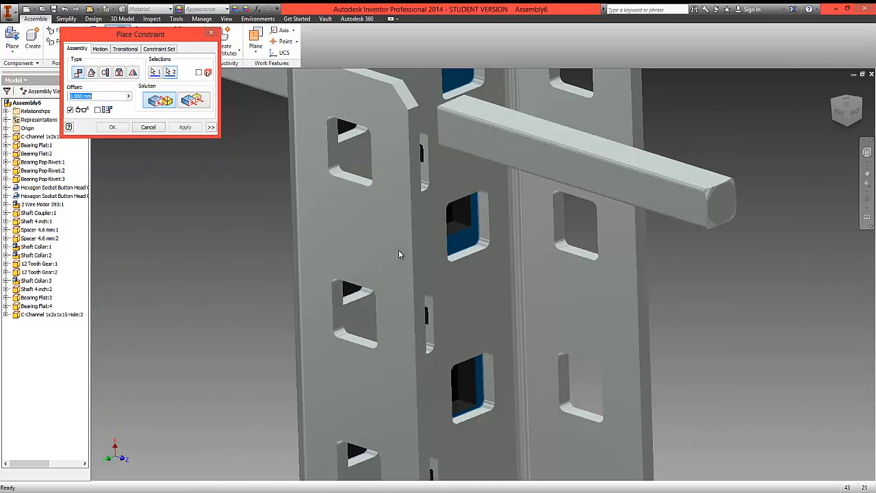
pyautogui.click(107, 127)
# Constrain the new C-channel's side flange face flush with the first channel's side flange face, and slide the new channel down along the bearing flats.
pyautogui.scroll(-5, 139, 109)
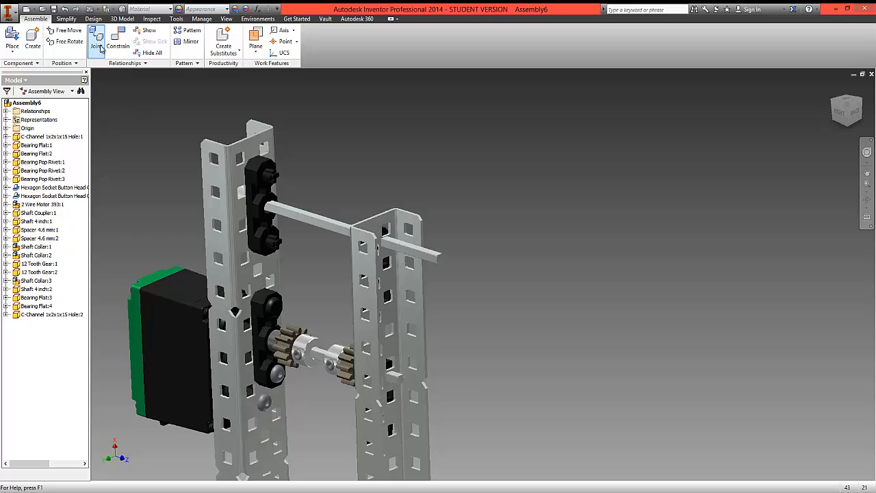
pyautogui.click(117, 41)
pyautogui.click(360, 265)
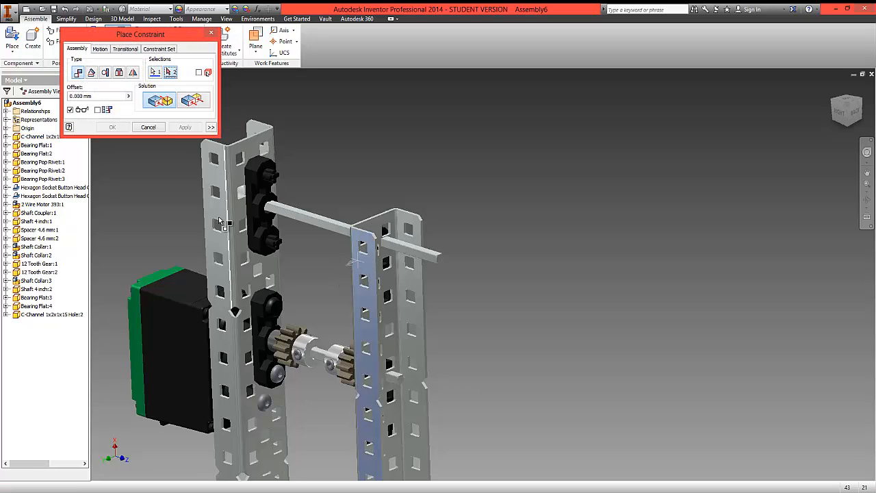
pyautogui.click(216, 211)
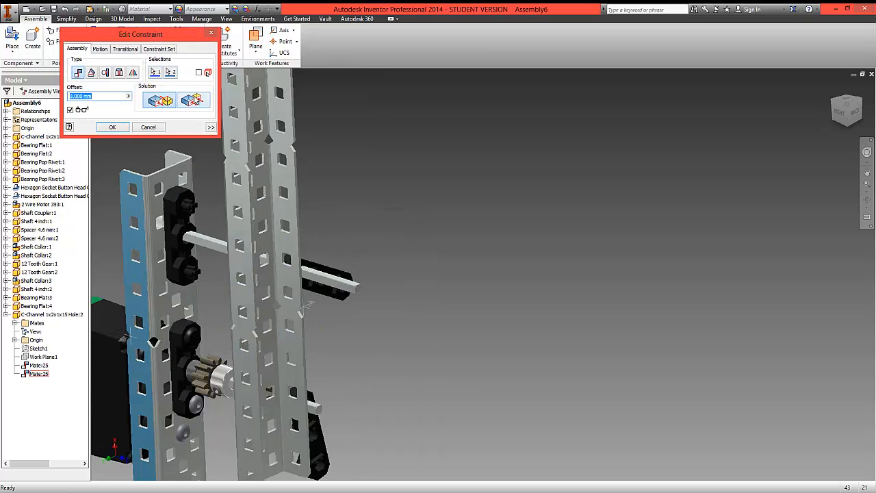
pyautogui.click(193, 101)
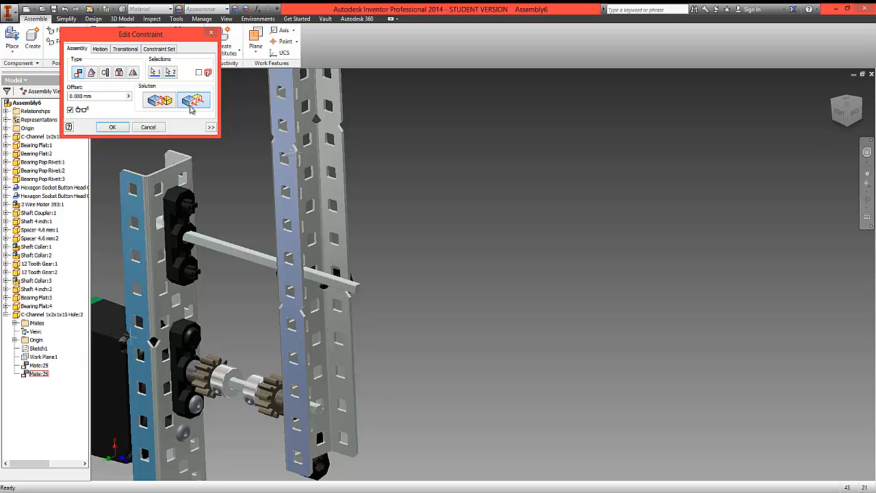
pyautogui.click(111, 127)
pyautogui.moveTo(287, 130); pyautogui.dragTo(282, 407)
# Constrain the upper end face of the new C-channel flush with the upper end face of the first channel.
pyautogui.moveTo(362, 268); pyautogui.dragTo(426, 239, button='middle')
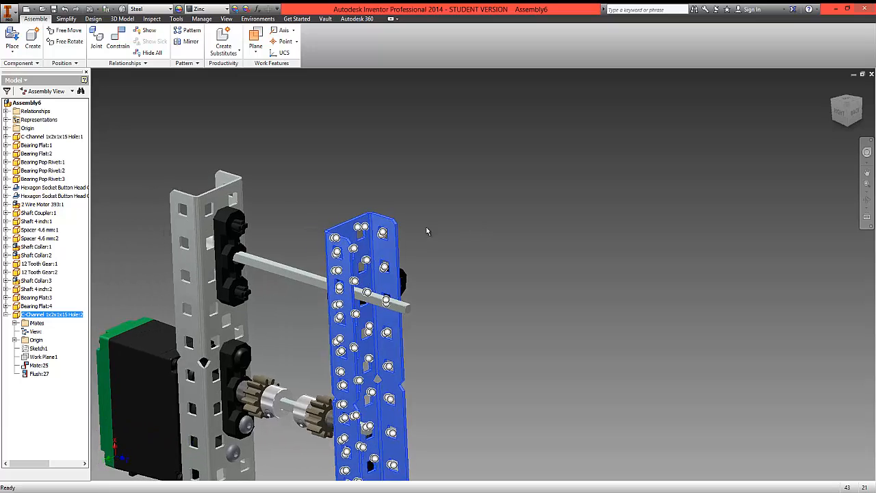
pyautogui.scroll(4, 338, 231)
pyautogui.scroll(-7, 336, 231)
pyautogui.press('c')
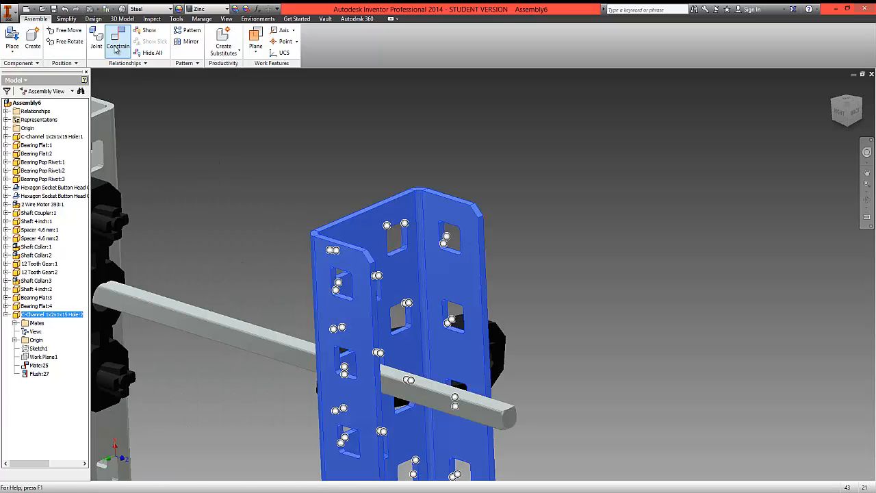
pyautogui.scroll(-3, 337, 228)
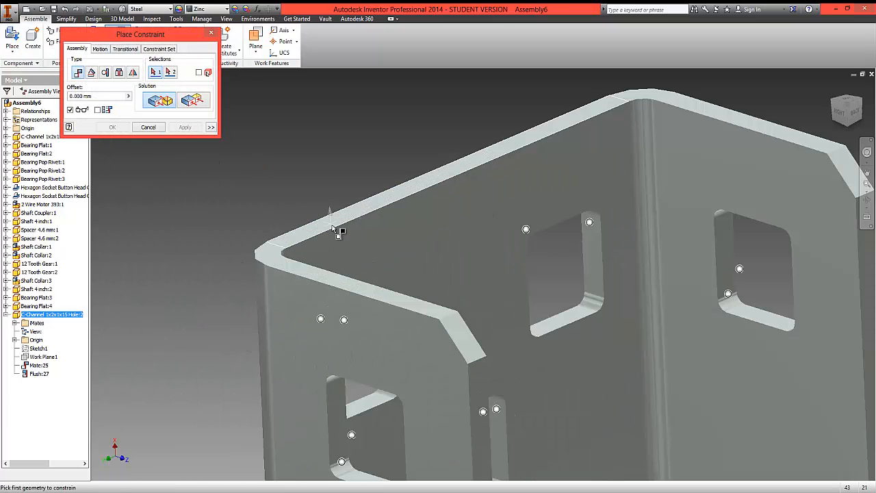
pyautogui.click(333, 228)
pyautogui.scroll(6, 231, 196)
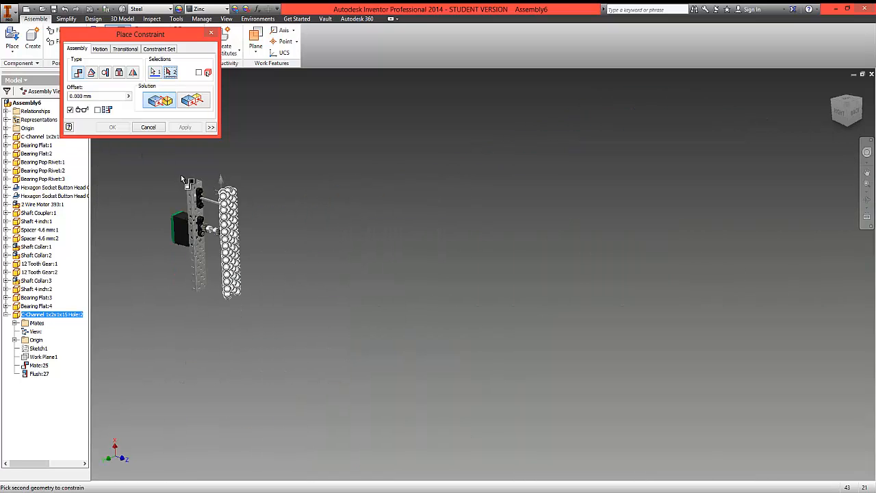
pyautogui.scroll(-6, 250, 196)
pyautogui.scroll(-3, 250, 196)
pyautogui.click(525, 375)
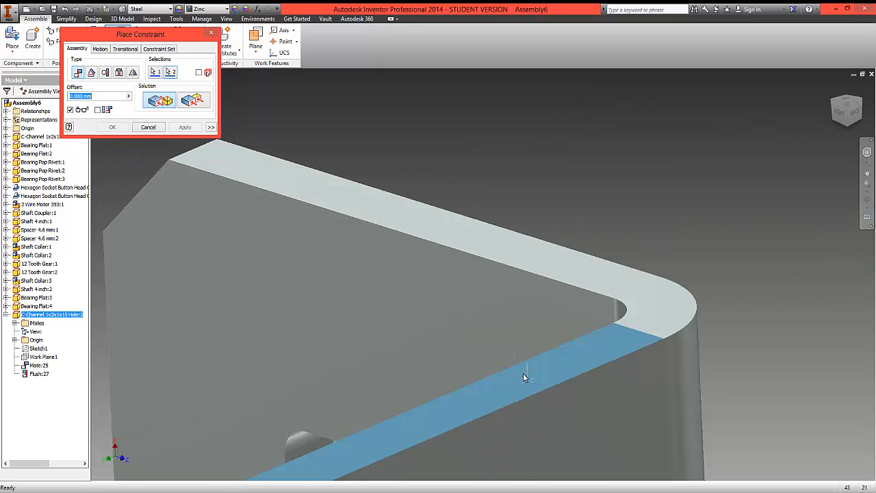
pyautogui.scroll(5, 457, 347)
pyautogui.scroll(5, 457, 347)
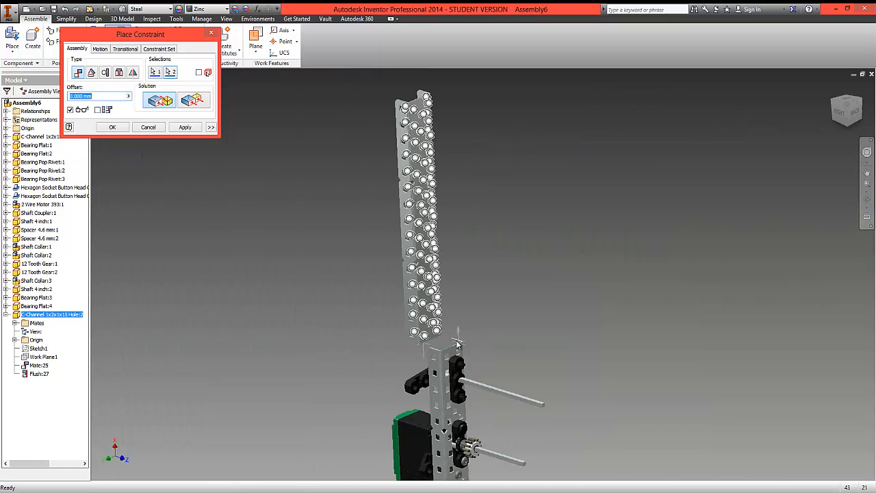
pyautogui.click(193, 102)
pyautogui.click(113, 126)
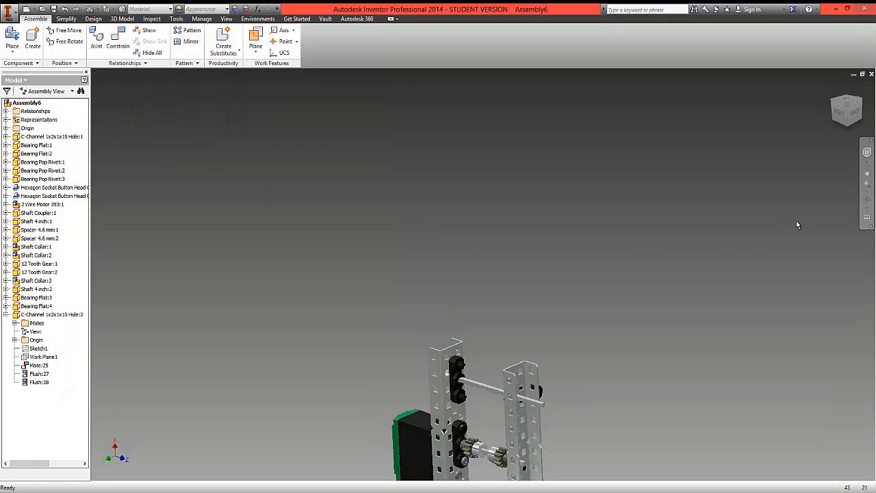
# Align the two free-end bearing flats with the new C-channel and join their holes to the channel's square holes with insert constraints.
pyautogui.moveTo(849, 127); pyautogui.dragTo(372, 170)
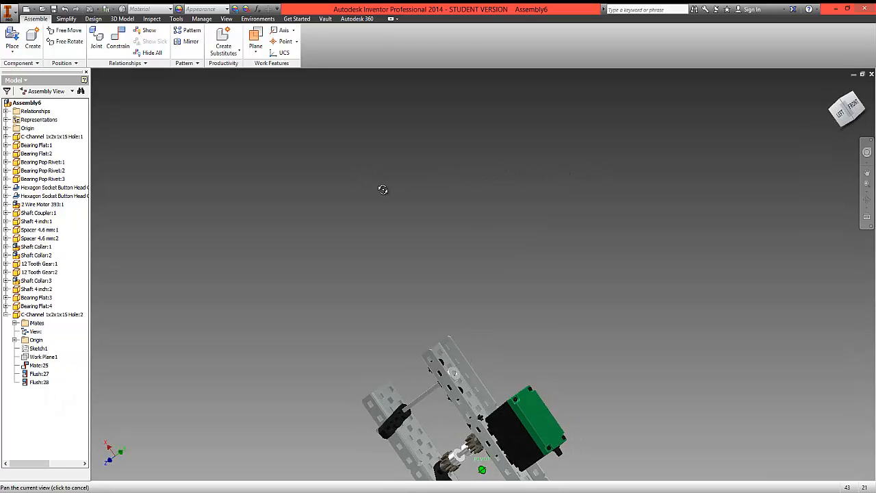
pyautogui.moveTo(493, 417); pyautogui.dragTo(455, 203, button='middle')
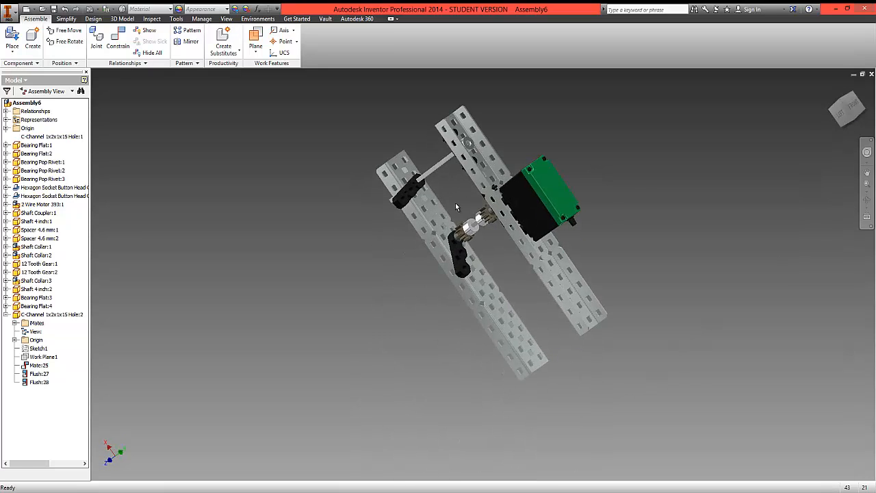
pyautogui.scroll(3, 456, 204)
pyautogui.scroll(-6, 457, 207)
pyautogui.scroll(3, 455, 204)
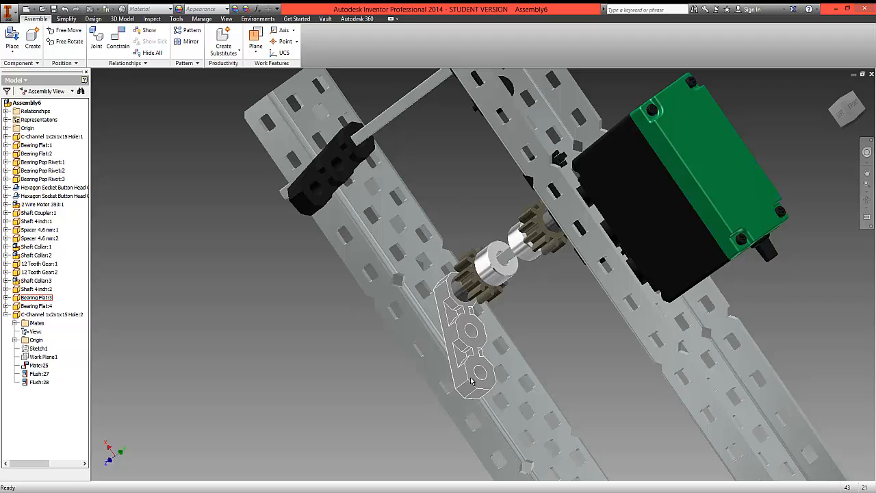
pyautogui.moveTo(485, 378); pyautogui.dragTo(508, 387)
pyautogui.moveTo(339, 211); pyautogui.dragTo(427, 226)
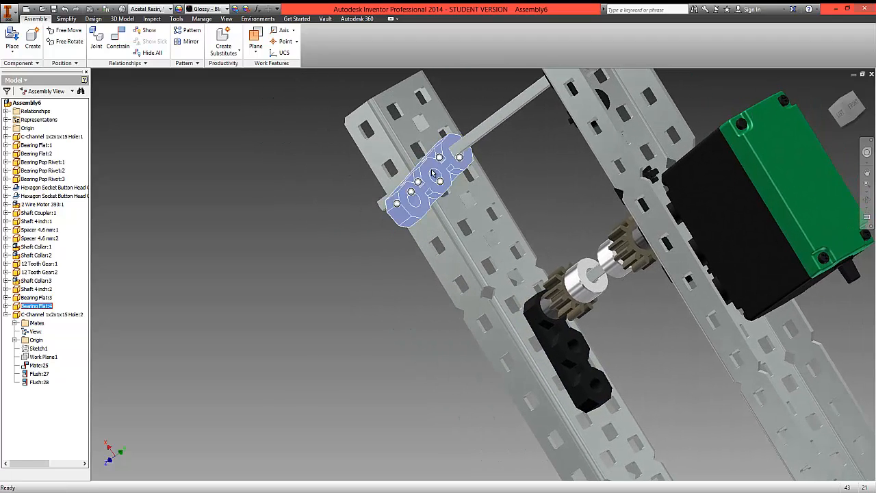
pyautogui.click(432, 320)
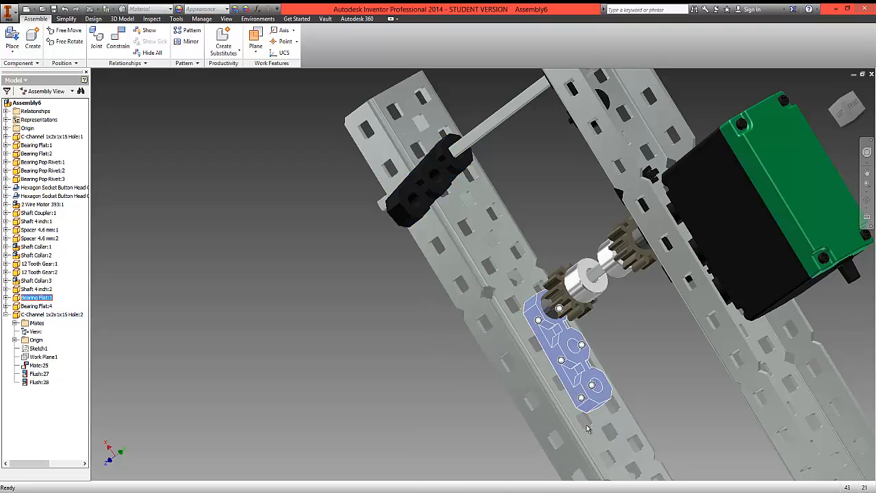
pyautogui.click(603, 382)
pyautogui.moveTo(613, 379); pyautogui.dragTo(576, 260)
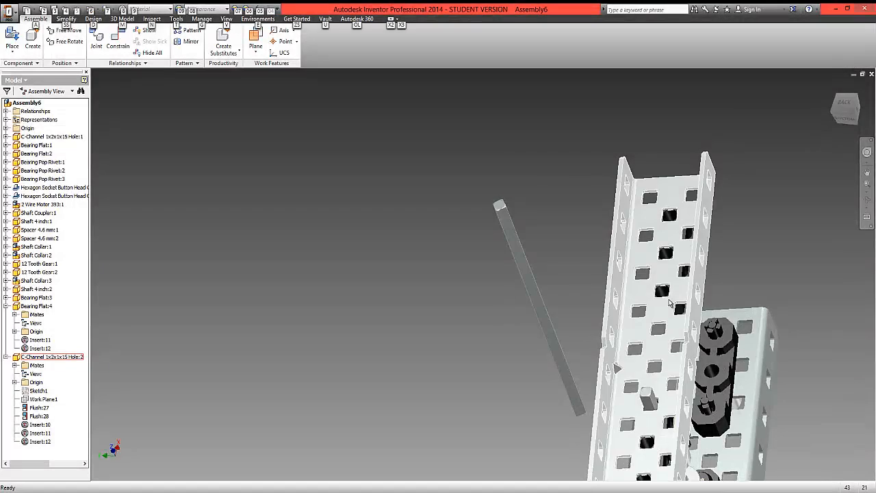
# Move the loose 4 inch shaft slightly upward, above the upper ends of the two C-channels.
pyautogui.keyDown('shift'); pyautogui.moveTo(851, 120); pyautogui.dragTo(601, 169, button='middle'); pyautogui.keyUp('shift')
pyautogui.moveTo(552, 360); pyautogui.dragTo(462, 183, button='middle')
pyautogui.scroll(3, 463, 183)
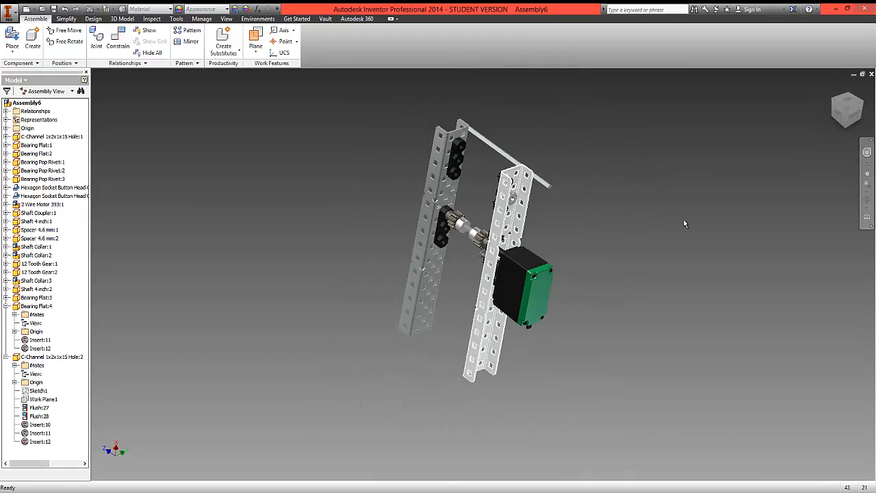
pyautogui.click(850, 113)
pyautogui.keyDown('shift'); pyautogui.moveTo(182, 102); pyautogui.dragTo(861, 147, button='middle'); pyautogui.keyUp('shift')
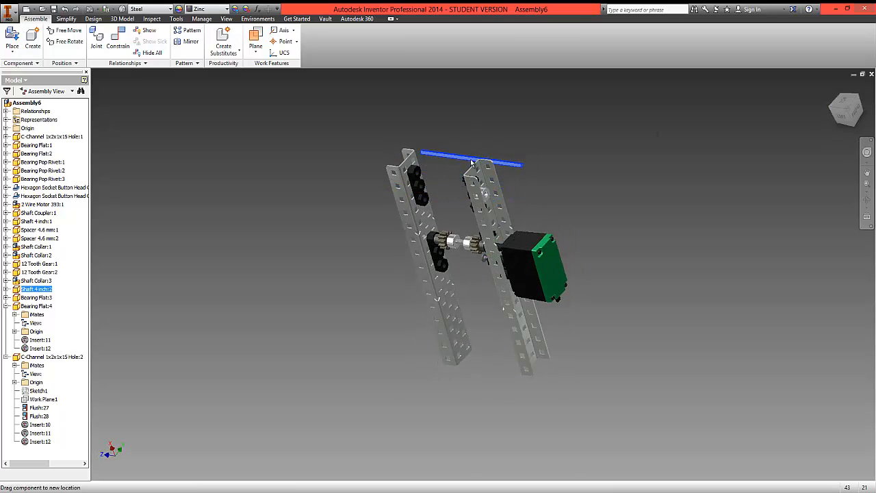
pyautogui.moveTo(471, 163); pyautogui.dragTo(465, 152)
pyautogui.scroll(-2, 446, 230)
pyautogui.scroll(6, 452, 233)
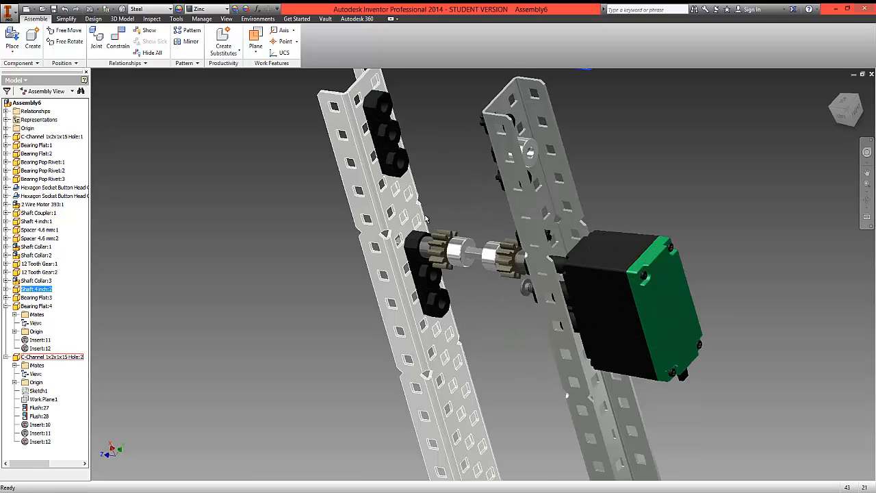
# Save the assembly as Assembly2 on the Desktop, including all changed dependent parts, and accept their migration to the current release.
pyautogui.click(58, 9)
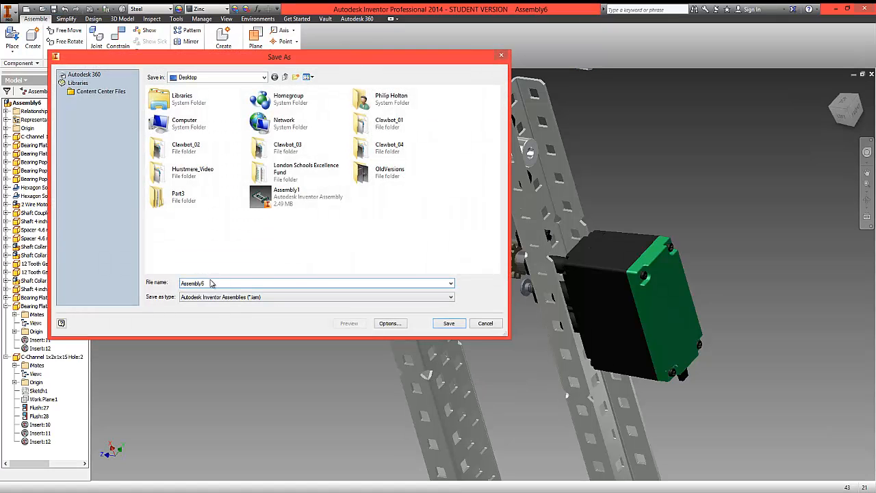
pyautogui.press('Return')
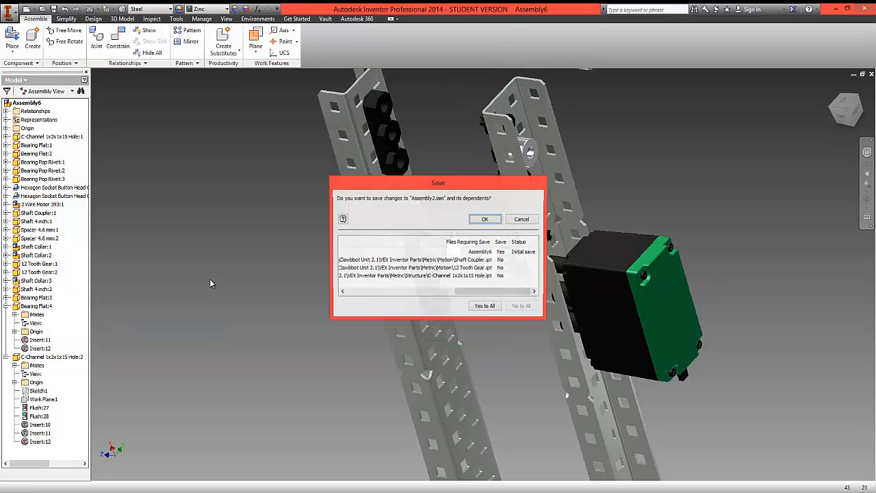
pyautogui.click(484, 307)
pyautogui.click(485, 220)
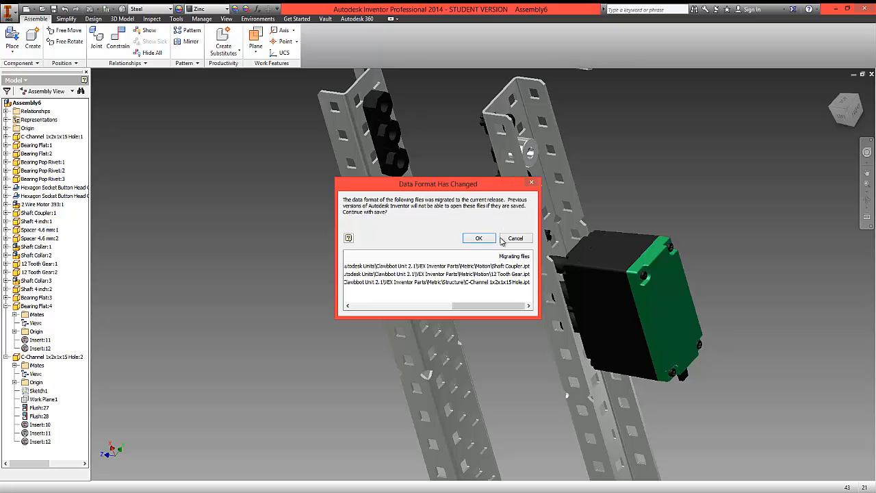
pyautogui.click(493, 244)
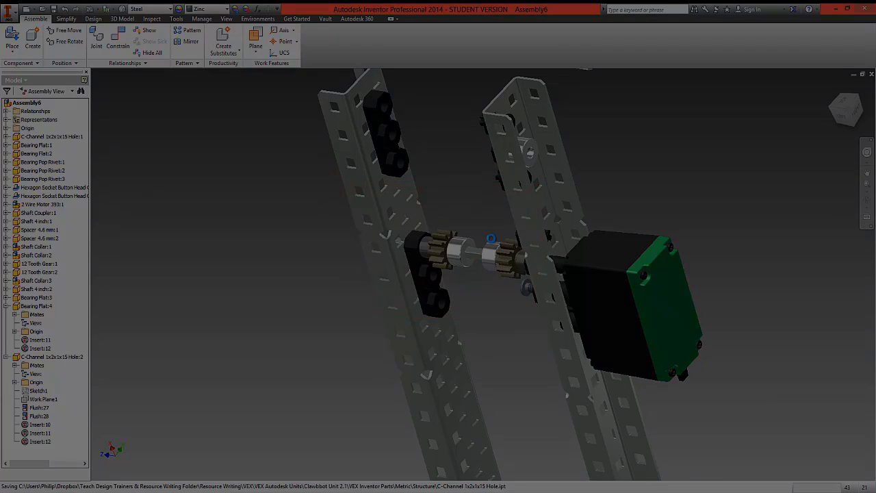